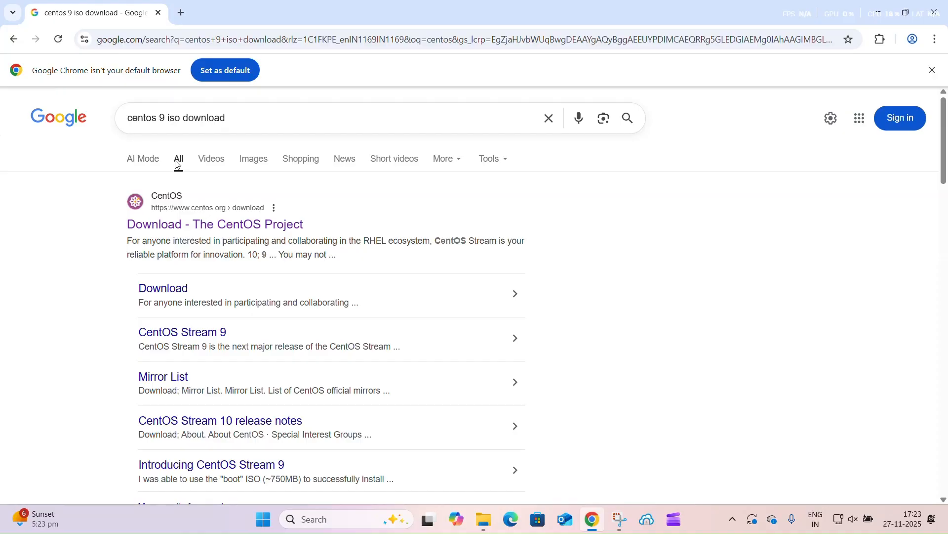
# Open the CentOS Project download page and download the CentOS Stream 9 ISO for x86_64.
pyautogui.click(205, 226)
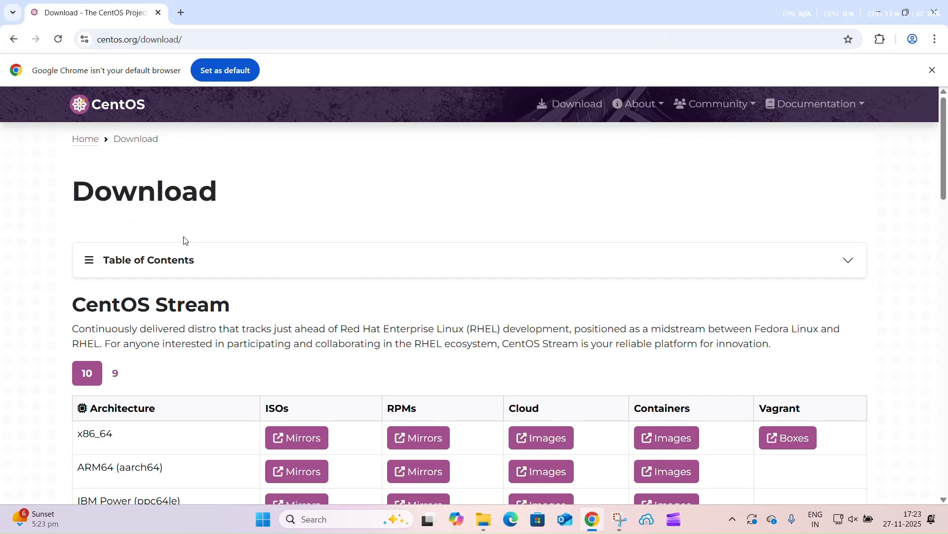
pyautogui.scroll(-2, 284, 277)
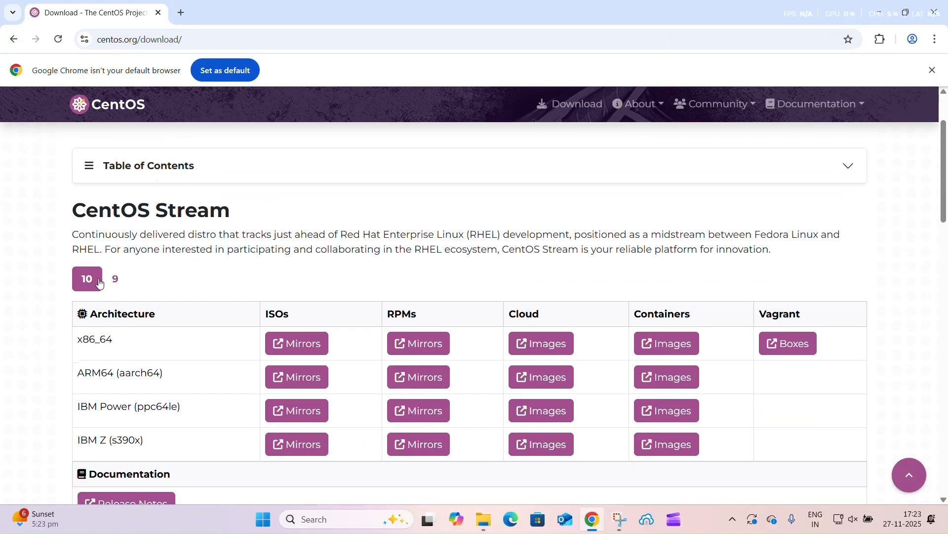
pyautogui.click(116, 279)
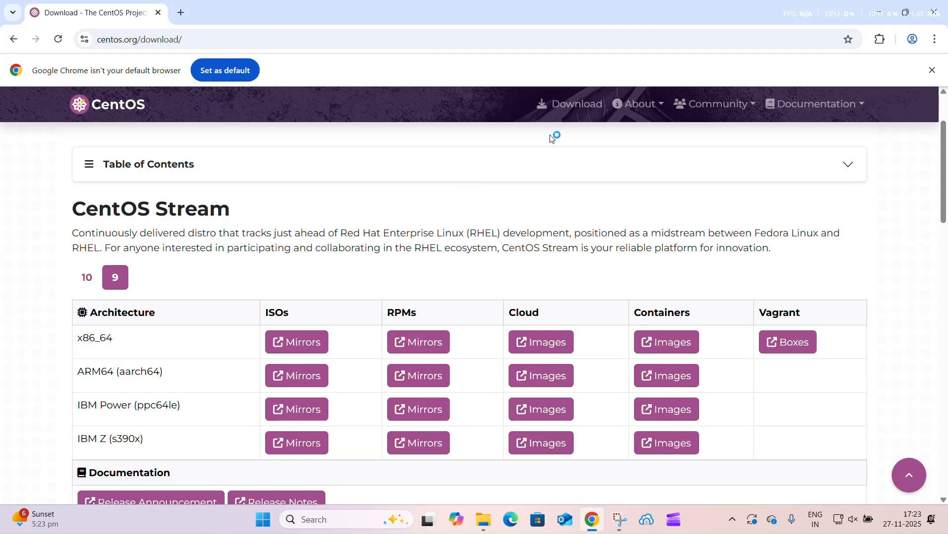
pyautogui.click(572, 107)
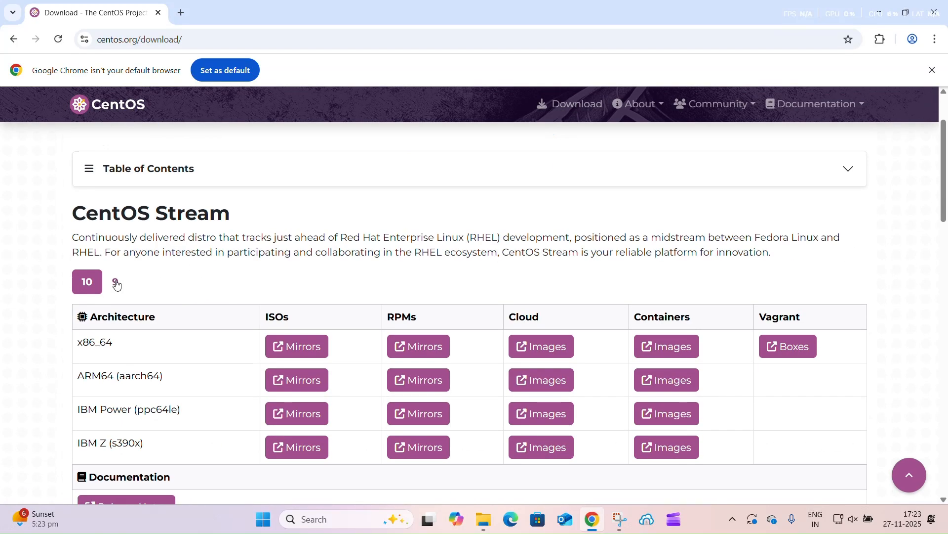
pyautogui.click(117, 284)
pyautogui.scroll(-1, 46, 333)
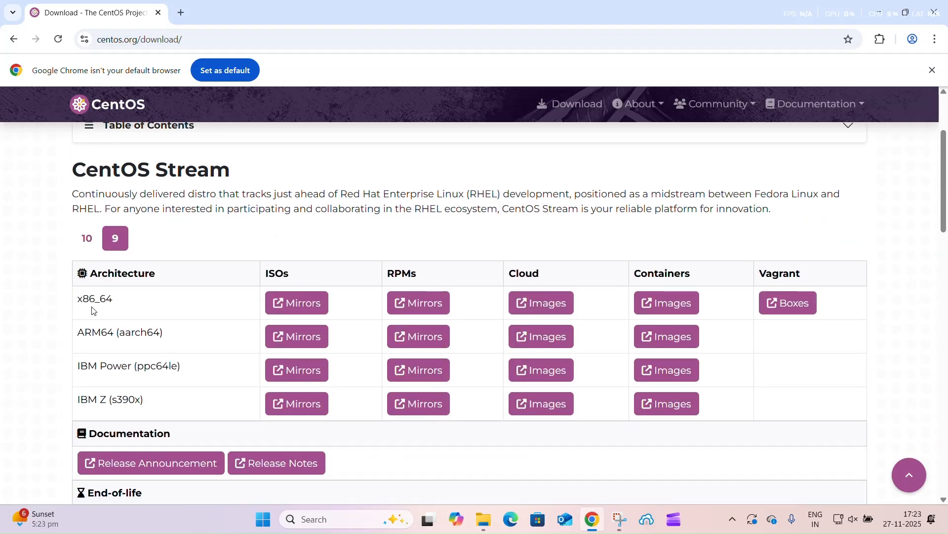
pyautogui.click(304, 305)
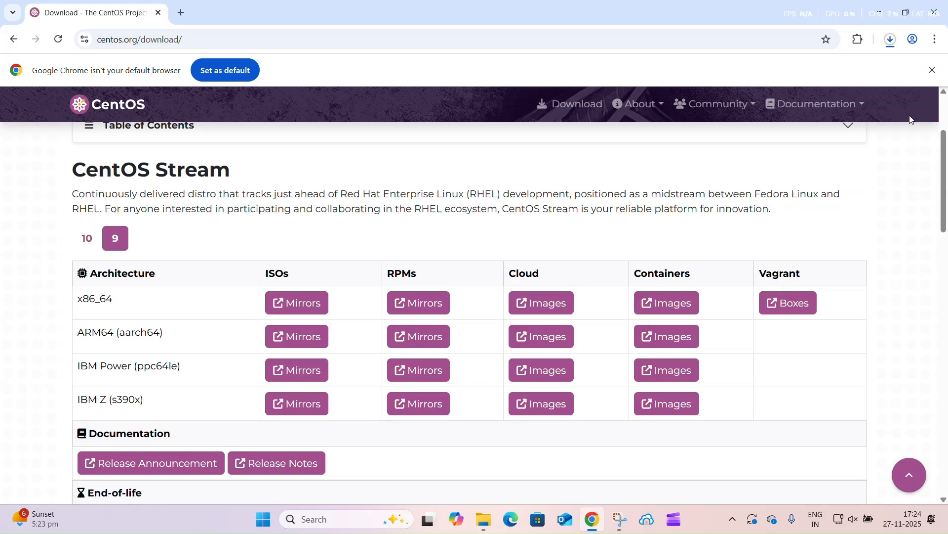
# Show the downloaded CentOS Stream 9 ISO in its folder, move it into the Operating Systems folder, and close the open windows.
pyautogui.click(890, 44)
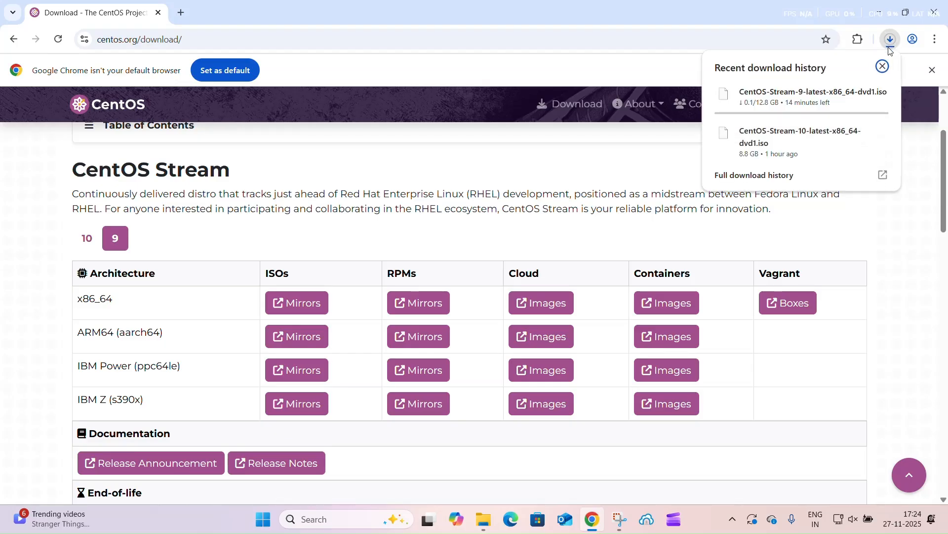
pyautogui.moveTo(786, 112)
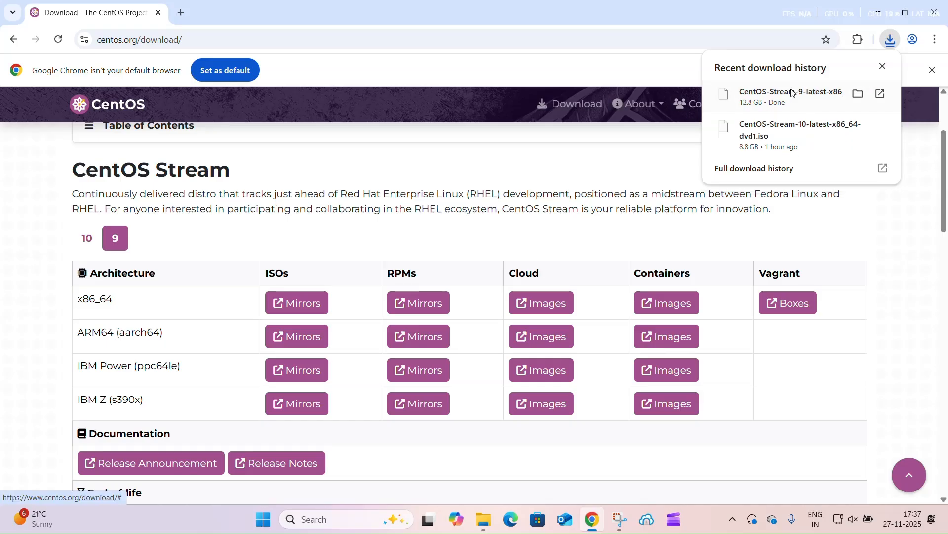
pyautogui.click(857, 95)
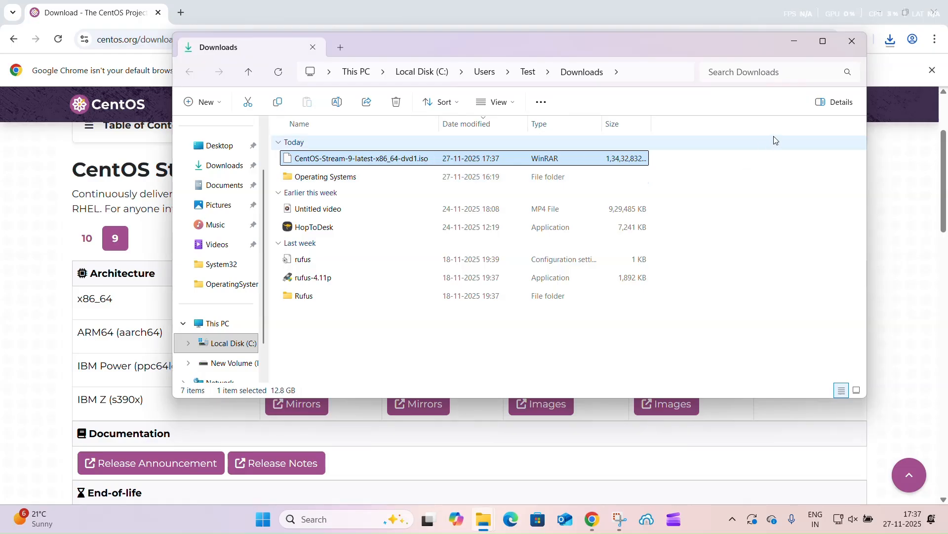
pyautogui.rightClick(362, 161)
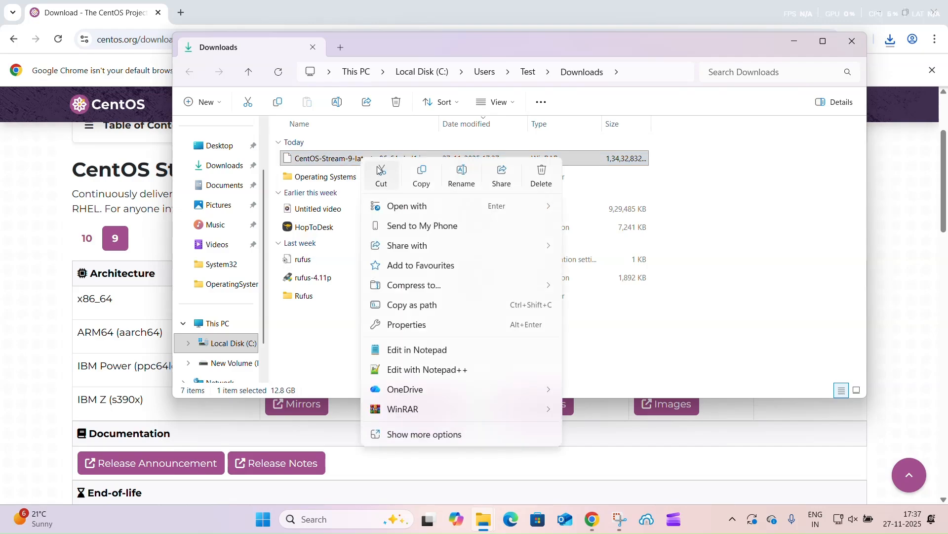
pyautogui.click(379, 171)
pyautogui.doubleClick(339, 177)
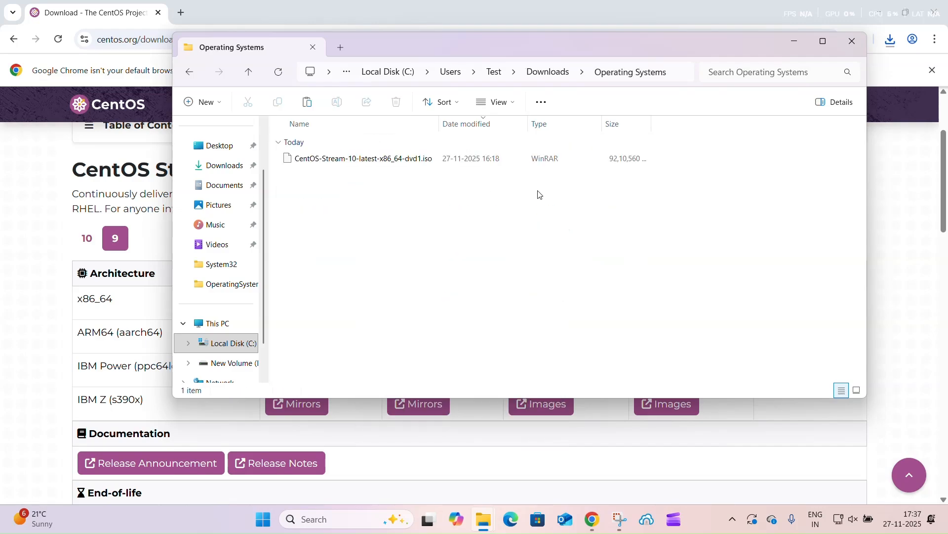
pyautogui.rightClick(477, 224)
pyautogui.click(500, 248)
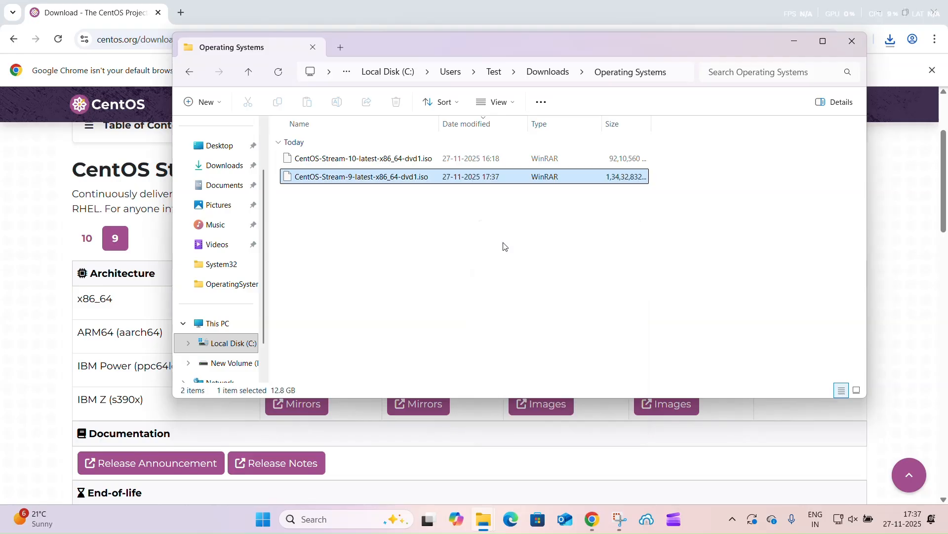
pyautogui.click(840, 43)
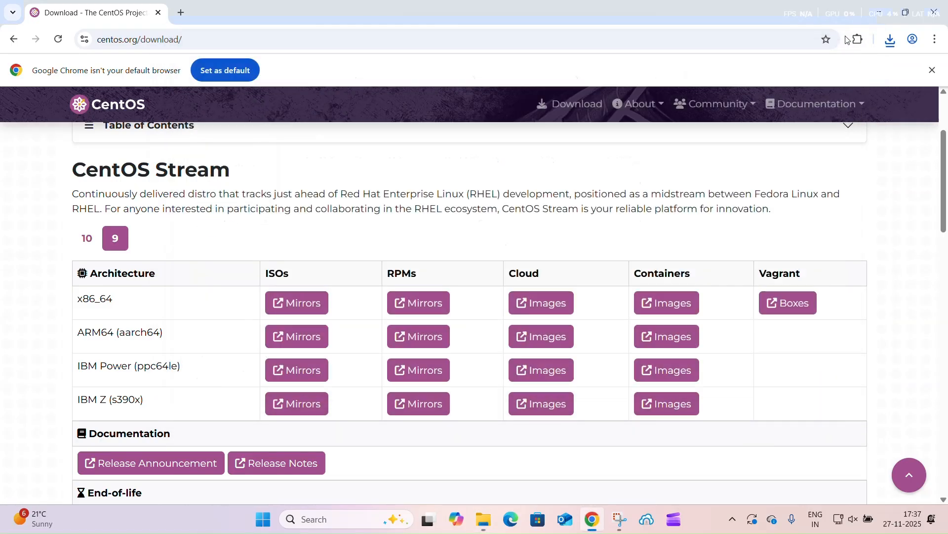
pyautogui.click(937, 5)
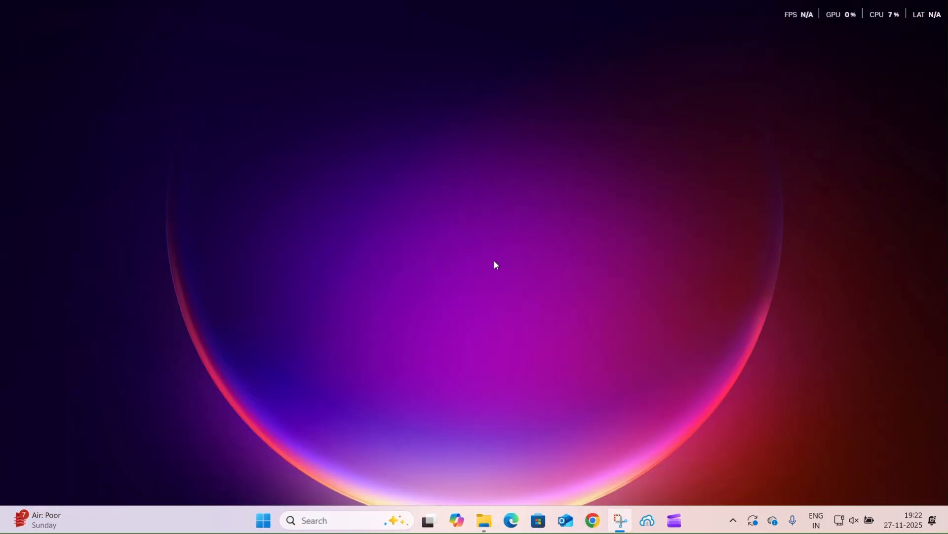
# Find and launch VMware Workstation Pro.
pyautogui.click(335, 520)
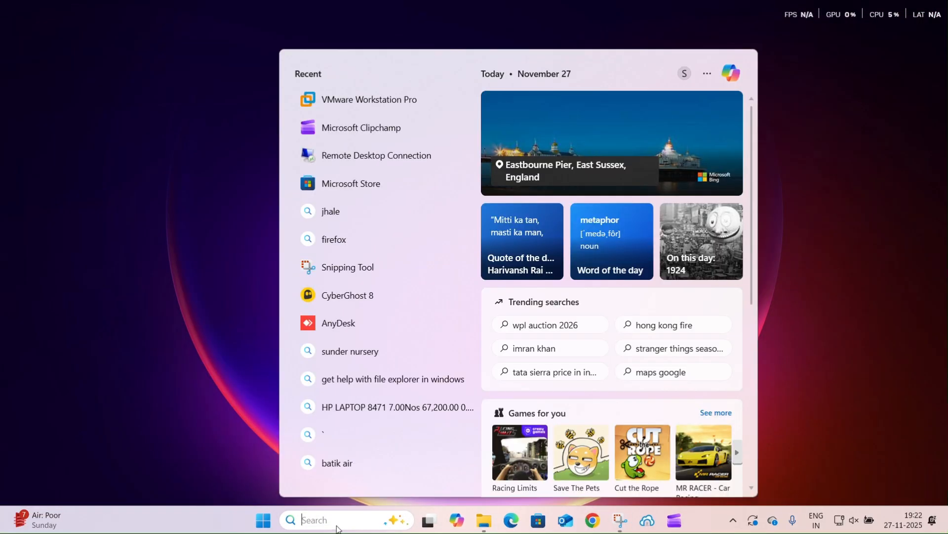
pyautogui.write('vm')
pyautogui.click(407, 156)
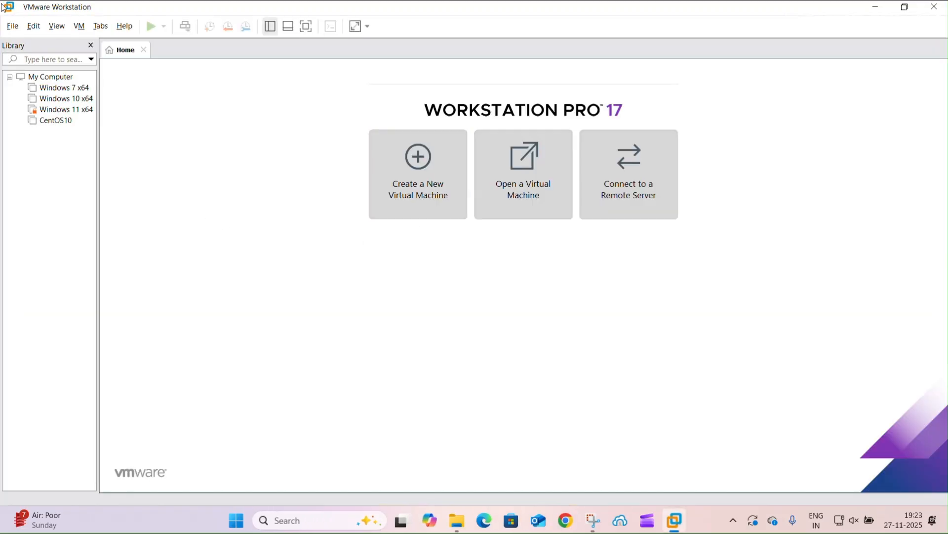
# Start a new virtual machine with the Typical configuration and choose to install the operating system later.
pyautogui.click(12, 26)
pyautogui.moveTo(33, 26)
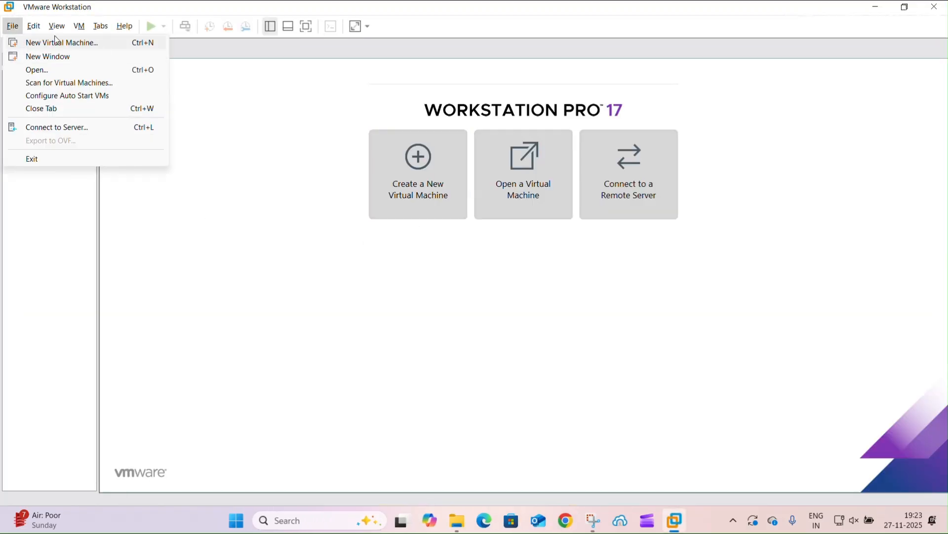
pyautogui.click(57, 42)
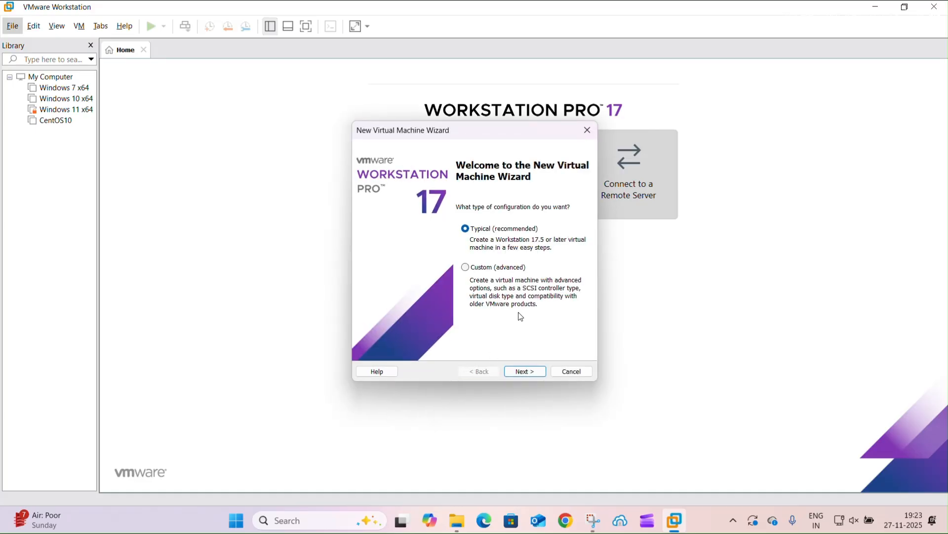
pyautogui.click(526, 372)
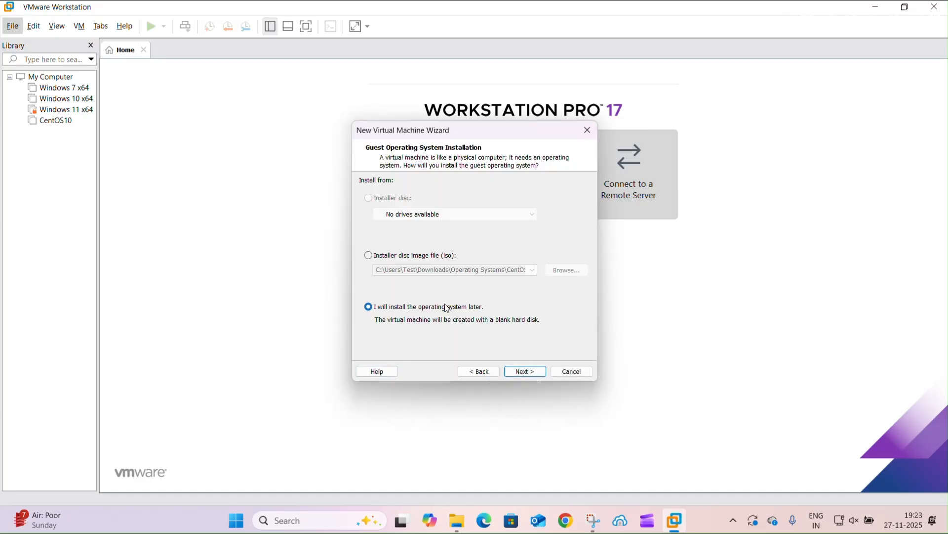
pyautogui.click(530, 373)
# Choose Red Hat Enterprise Linux 9 64-bit as the Linux guest operating system version and continue.
pyautogui.click(477, 258)
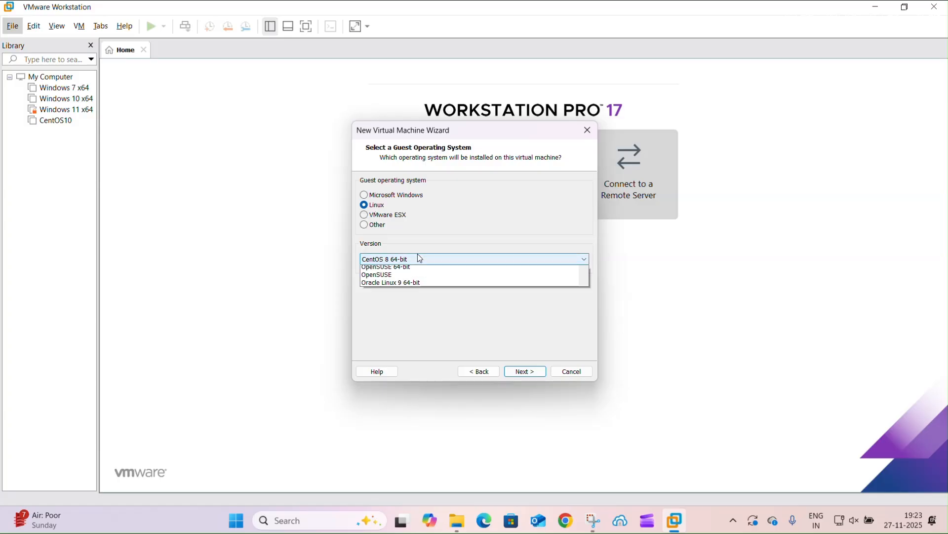
pyautogui.scroll(-3, 419, 443)
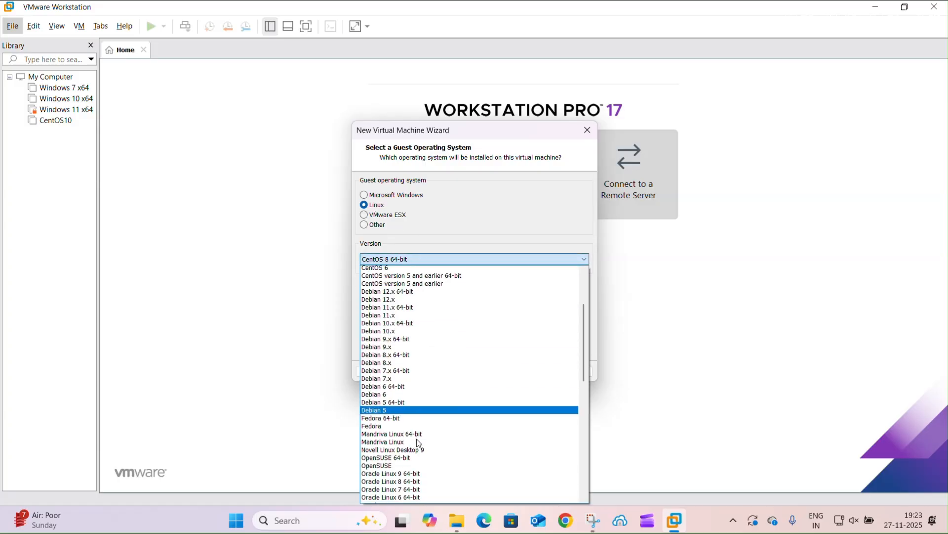
pyautogui.scroll(3, 415, 385)
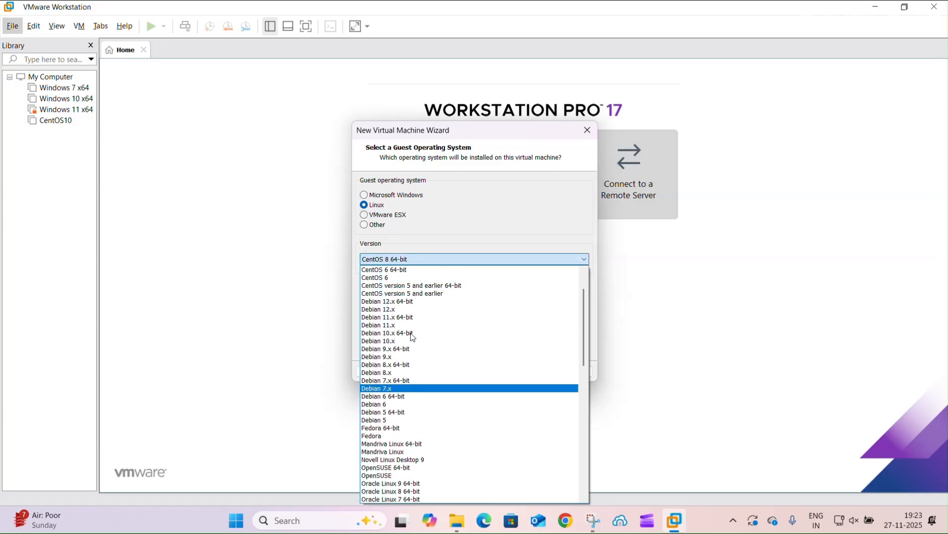
pyautogui.scroll(2, 413, 338)
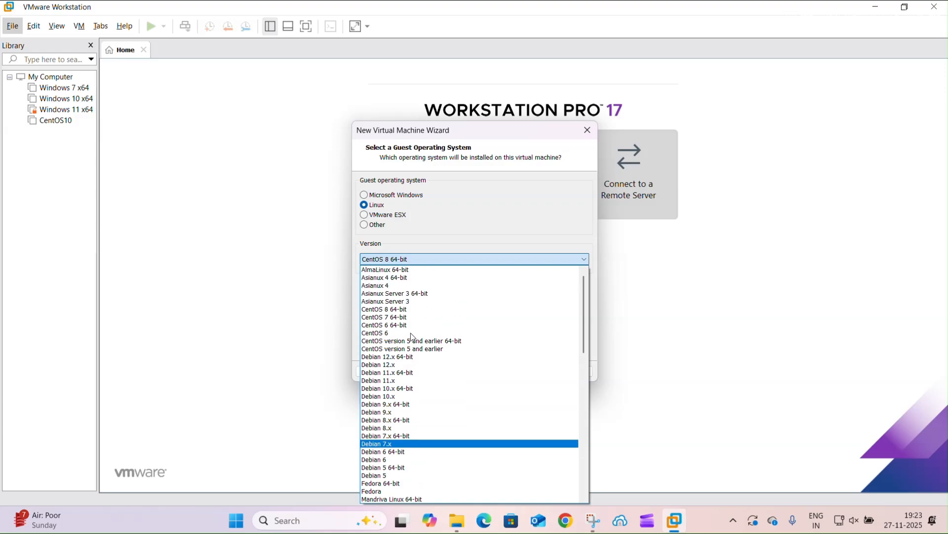
pyautogui.scroll(-4, 414, 341)
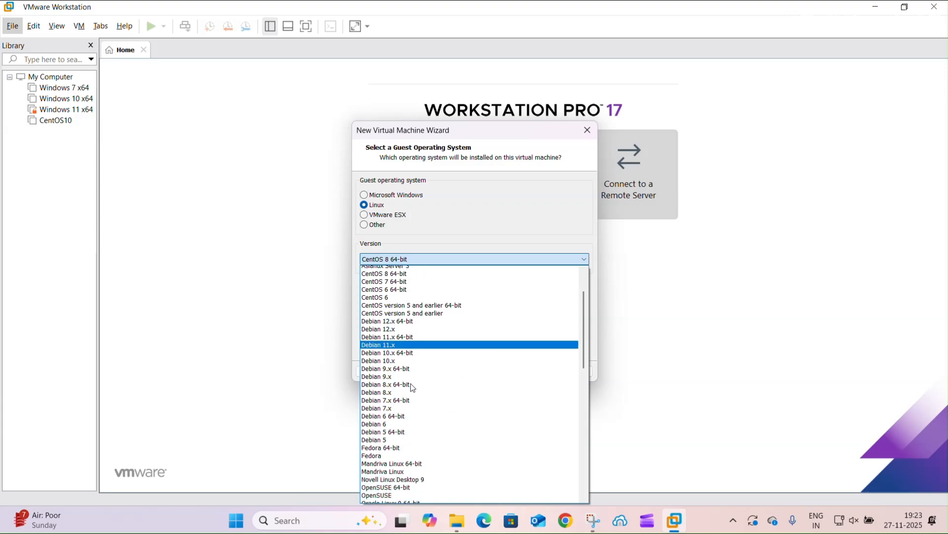
pyautogui.scroll(-3, 413, 388)
pyautogui.scroll(4, 413, 388)
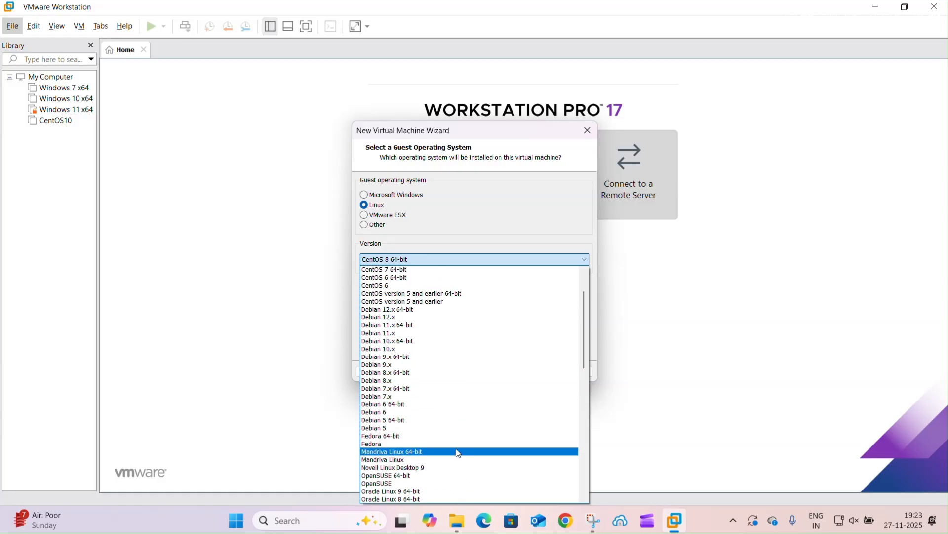
pyautogui.scroll(-1, 456, 454)
pyautogui.scroll(-5, 434, 425)
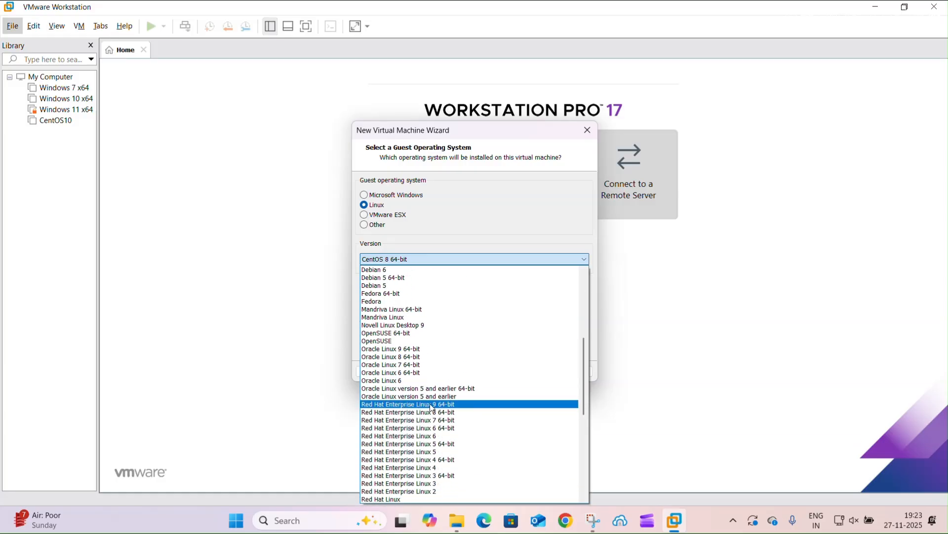
pyautogui.click(430, 403)
pyautogui.click(525, 371)
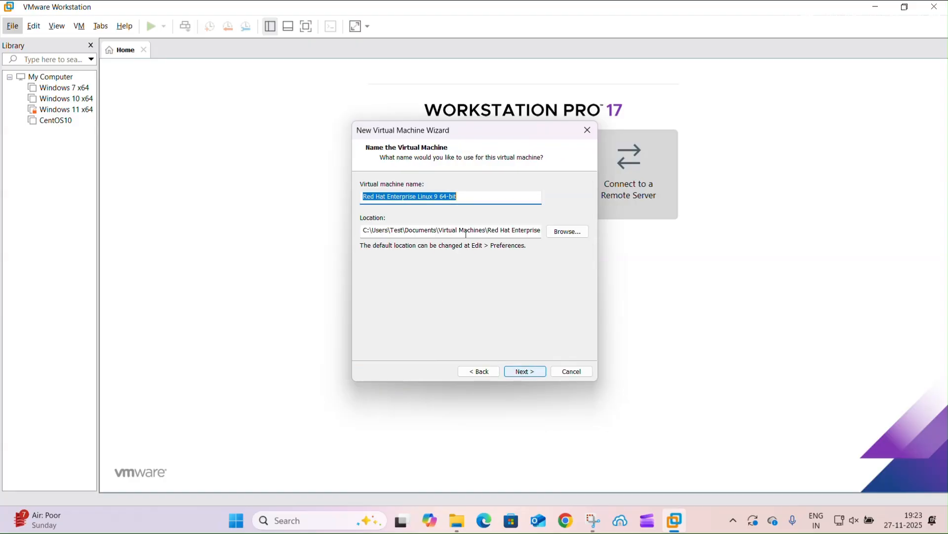
# Name the virtual machine CentOS9 and set its maximum disk size to 40 GB, keeping the disk split into multiple files.
pyautogui.write('CentOS9')
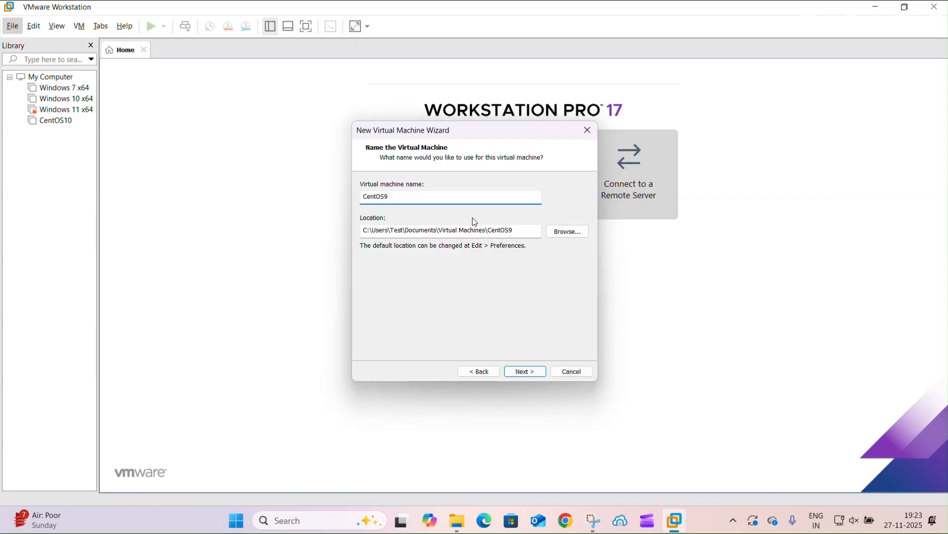
pyautogui.click(528, 371)
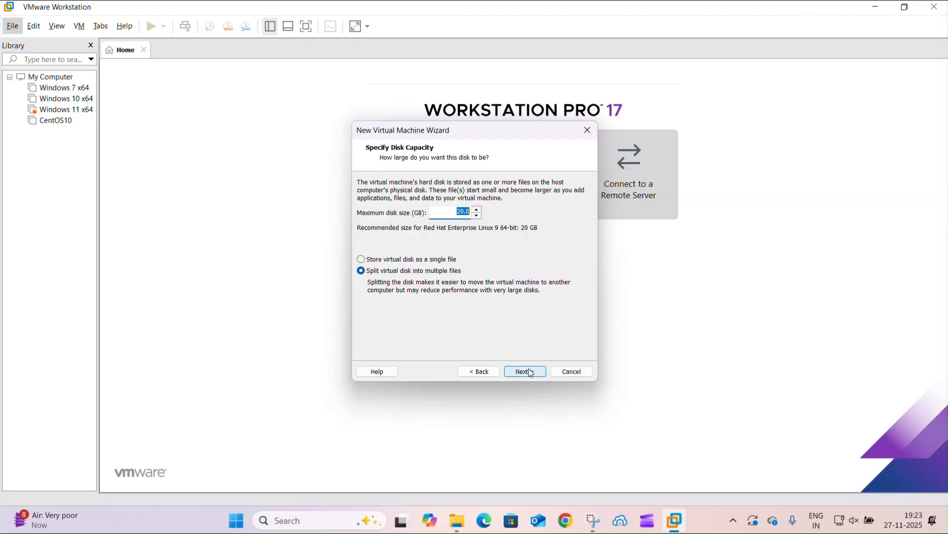
pyautogui.click(477, 209)
pyautogui.click(477, 210)
pyautogui.click(477, 209)
pyautogui.click(477, 209)
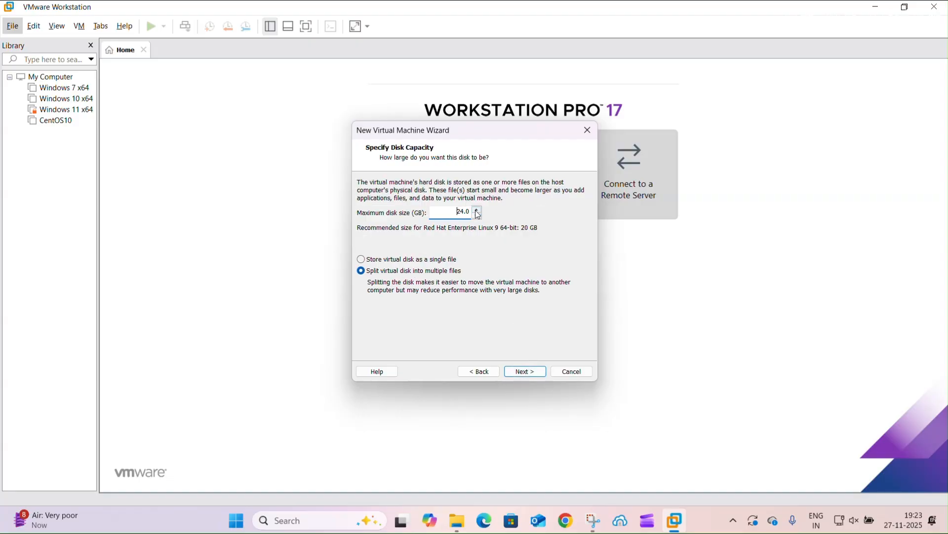
pyautogui.click(476, 210)
pyautogui.click(475, 210)
pyautogui.click(476, 211)
pyautogui.click(476, 210)
pyautogui.click(476, 210)
pyautogui.click(476, 211)
pyautogui.click(476, 210)
pyautogui.click(475, 211)
pyautogui.click(477, 209)
pyautogui.click(477, 210)
pyautogui.click(478, 210)
pyautogui.click(524, 372)
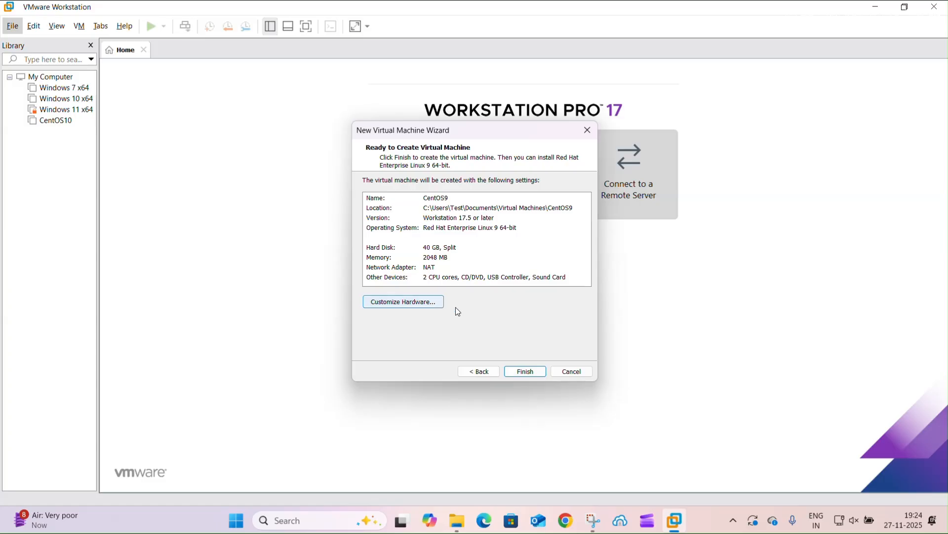
# Customize the virtual machine's hardware with 4096 MB of memory and 4 processors.
pyautogui.click(419, 307)
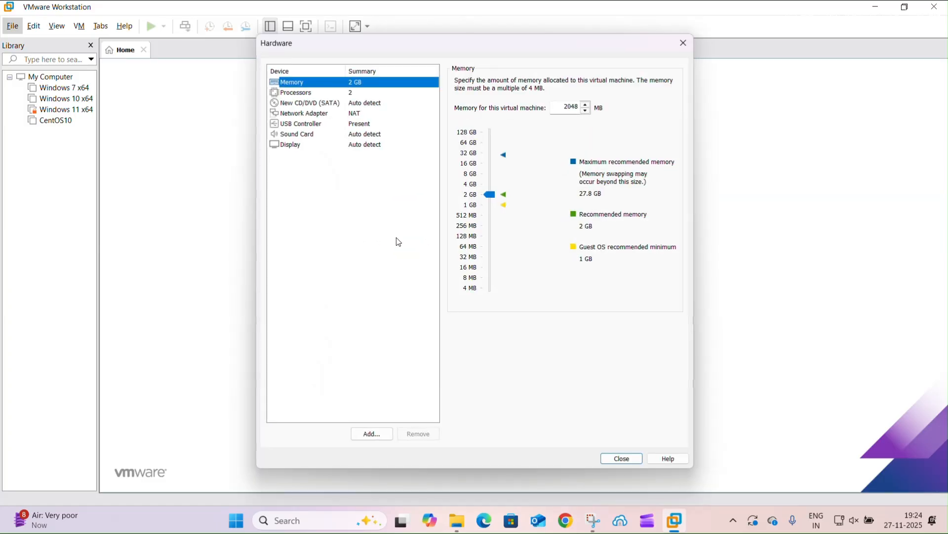
pyautogui.click(586, 104)
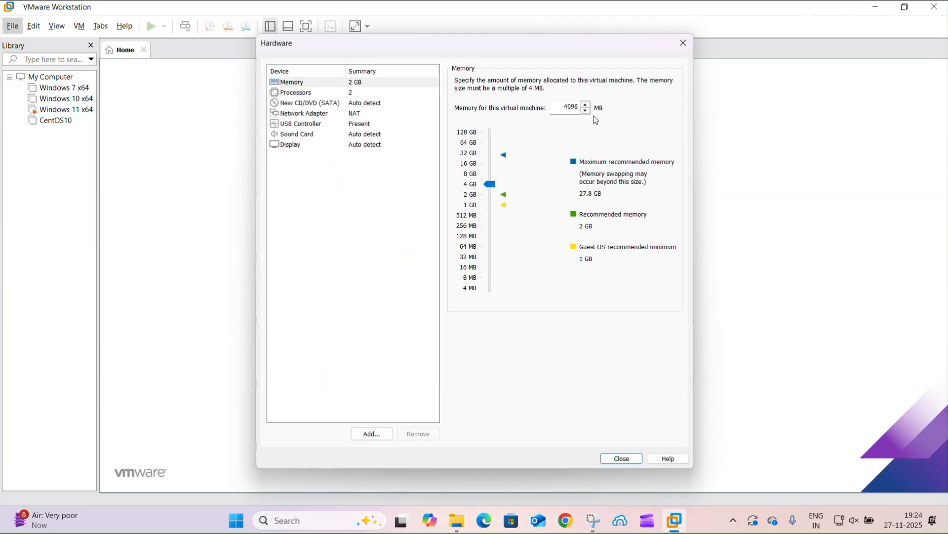
pyautogui.click(306, 97)
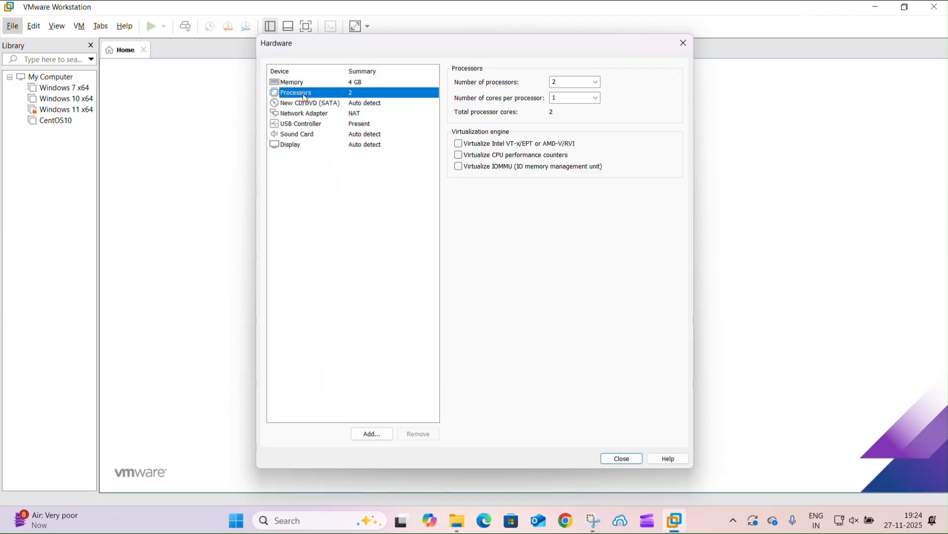
pyautogui.click(598, 83)
pyautogui.click(578, 106)
pyautogui.click(615, 458)
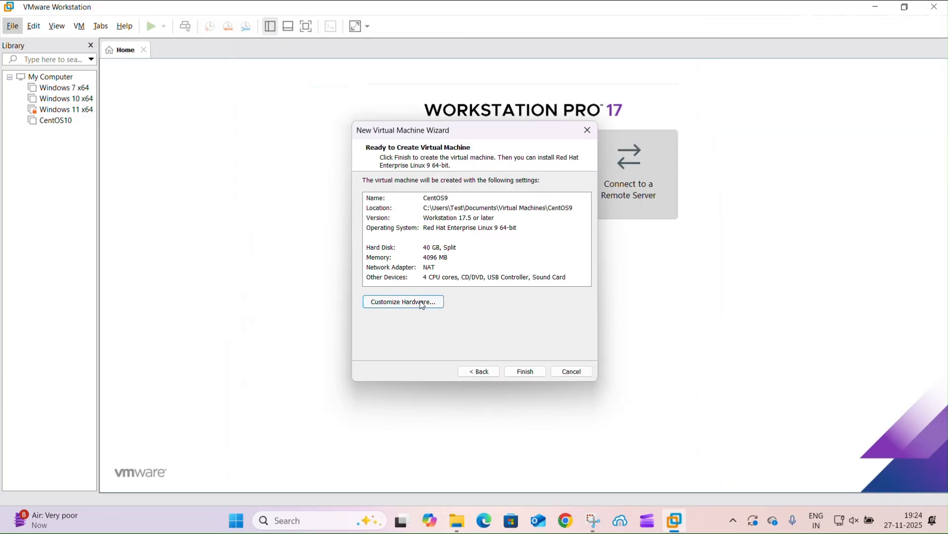
# Finish creating the CentOS9 virtual machine and select it in the library.
pyautogui.click(518, 374)
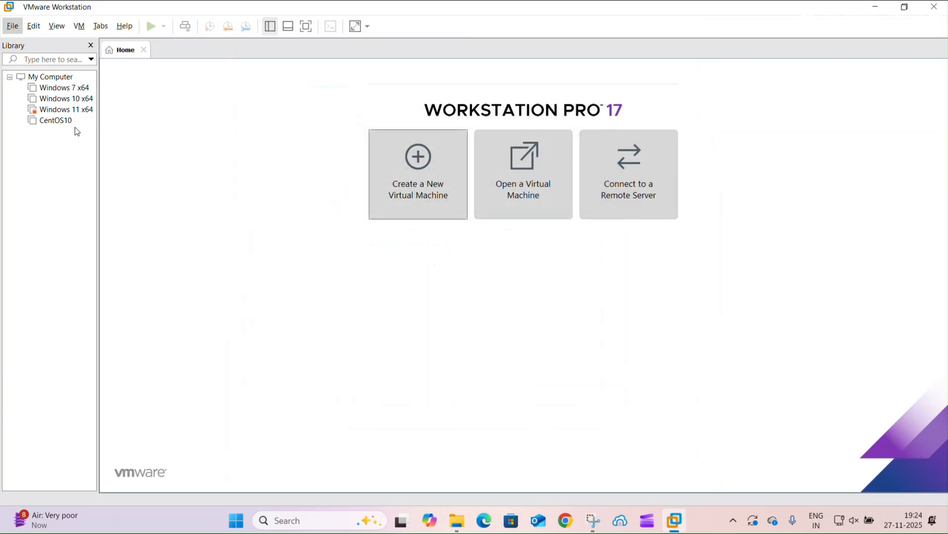
pyautogui.rightClick(60, 133)
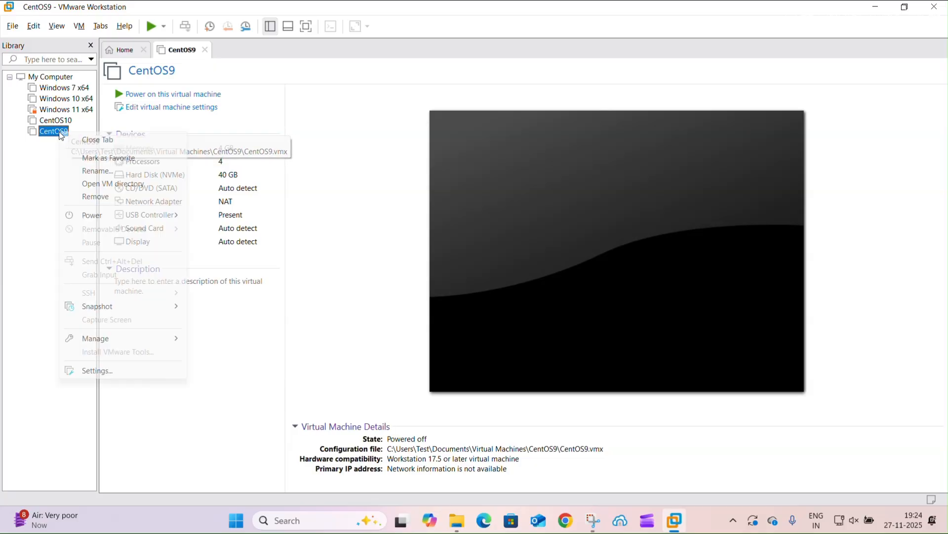
pyautogui.click(43, 195)
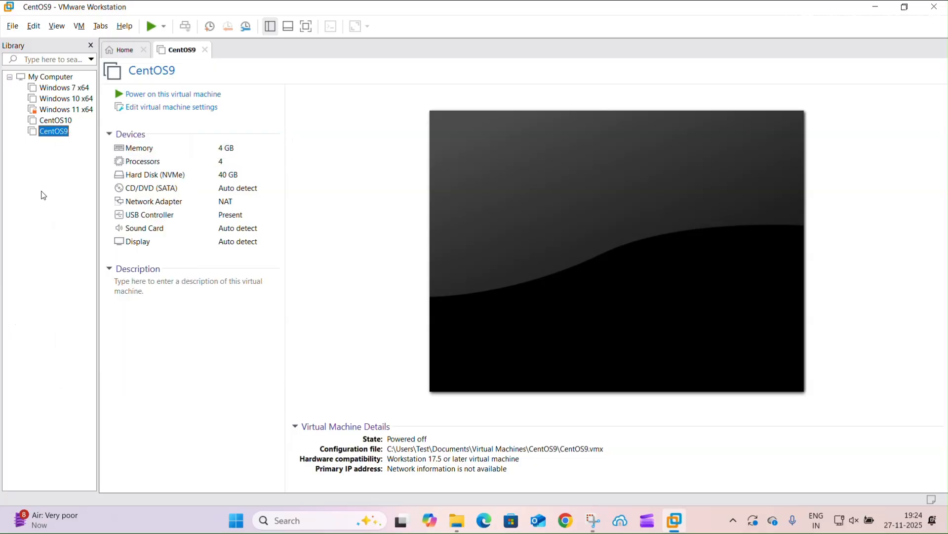
# Set the CentOS9 machine's CD/DVD drive to use the CentOS ISO image from the Operating Systems folder in Downloads.
pyautogui.click(163, 107)
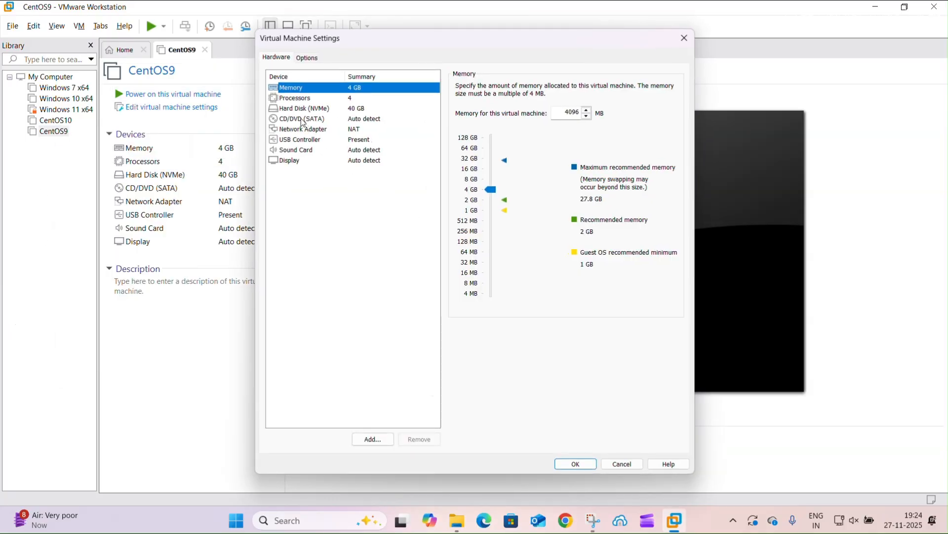
pyautogui.click(303, 121)
pyautogui.click(460, 157)
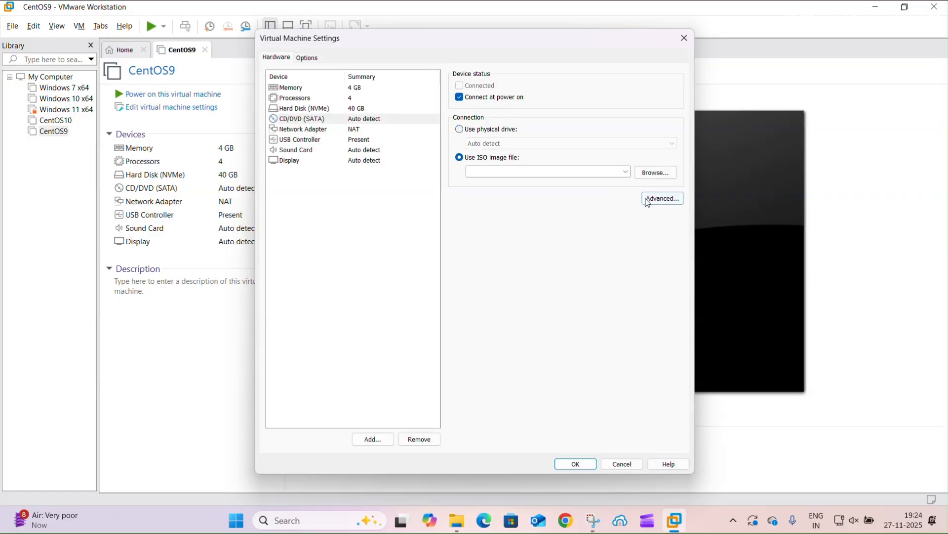
pyautogui.click(656, 172)
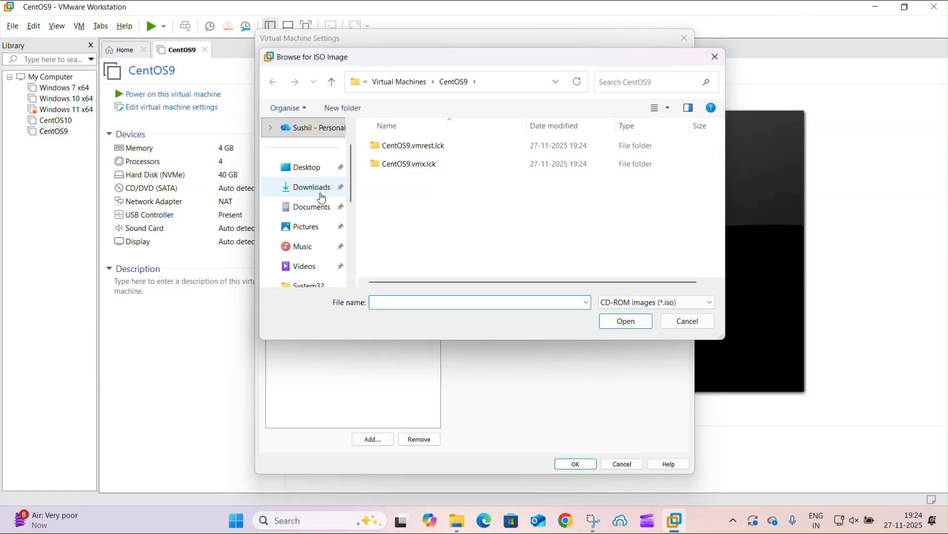
pyautogui.click(312, 187)
pyautogui.doubleClick(410, 160)
pyautogui.doubleClick(409, 161)
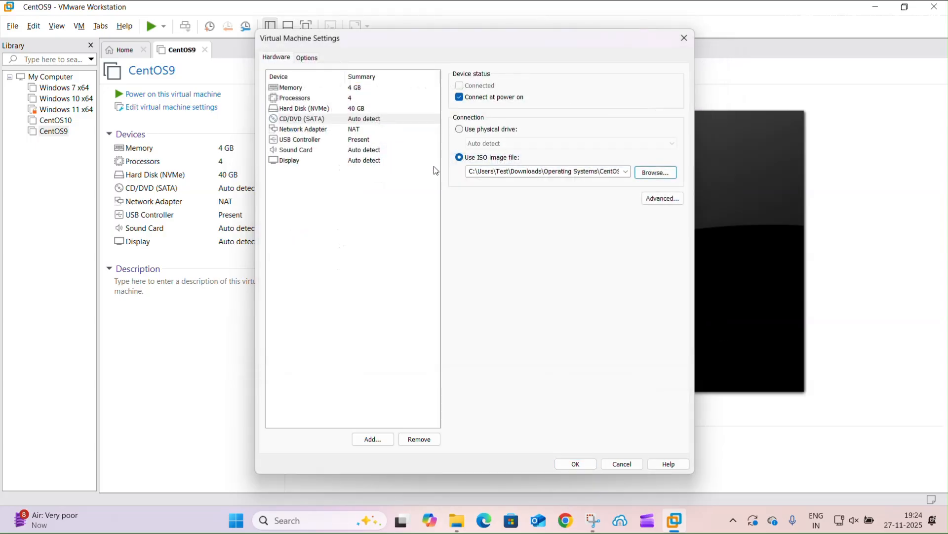
pyautogui.click(576, 464)
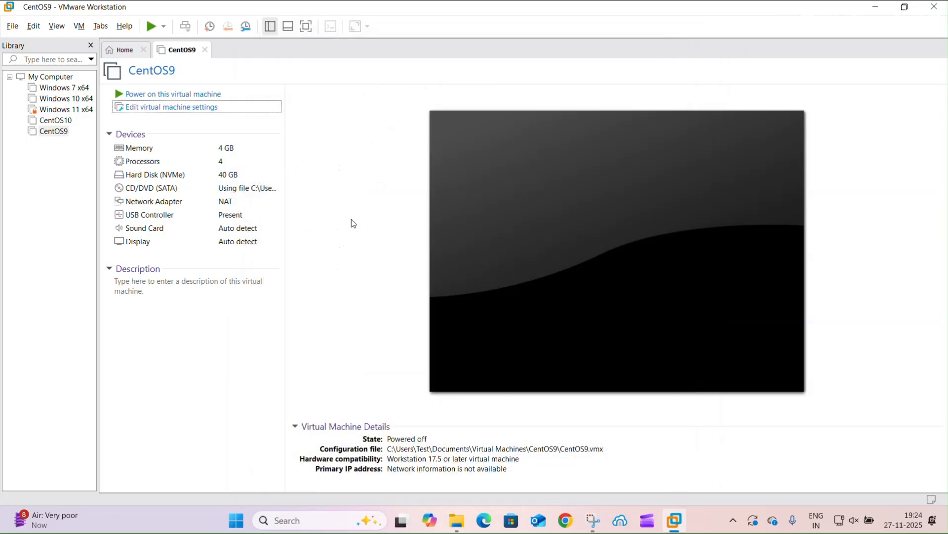
# Power on the CentOS9 virtual machine and boot the Install CentOS Stream 9 entry.
pyautogui.click(204, 94)
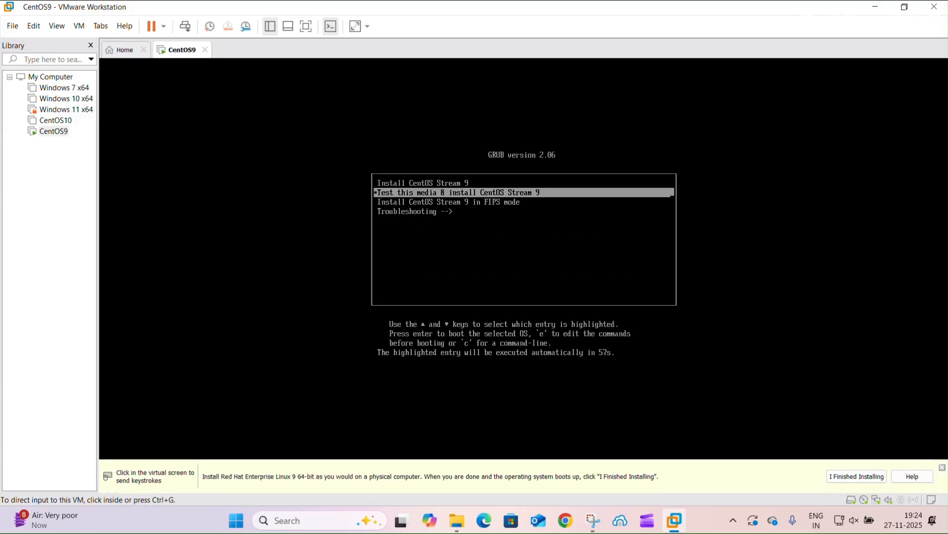
pyautogui.click(553, 238)
pyautogui.press('Up')
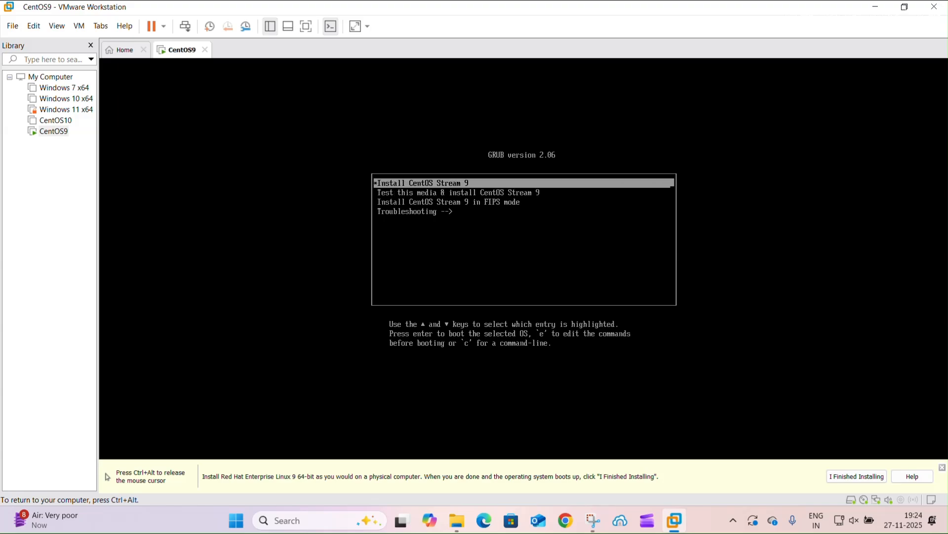
pyautogui.press('Return')
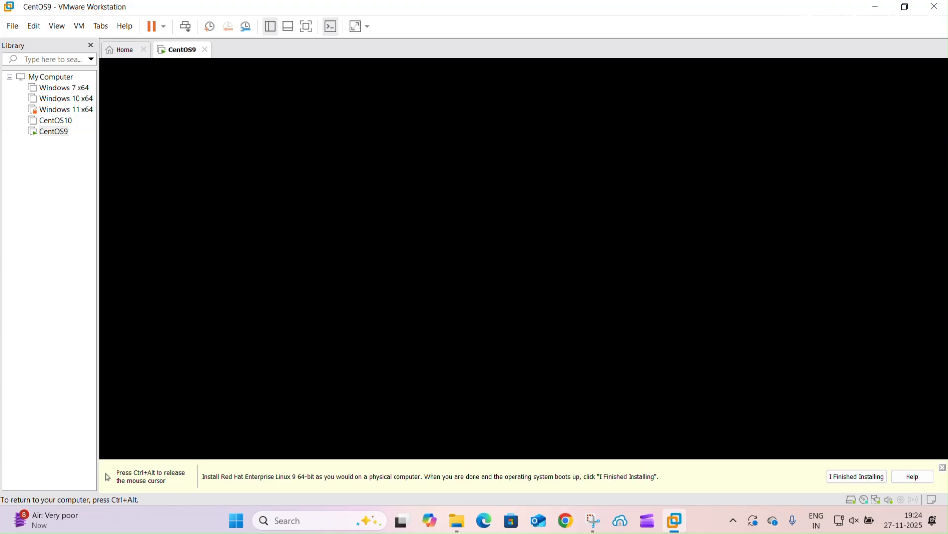
pyautogui.hotkey('ctrl', 'alt')
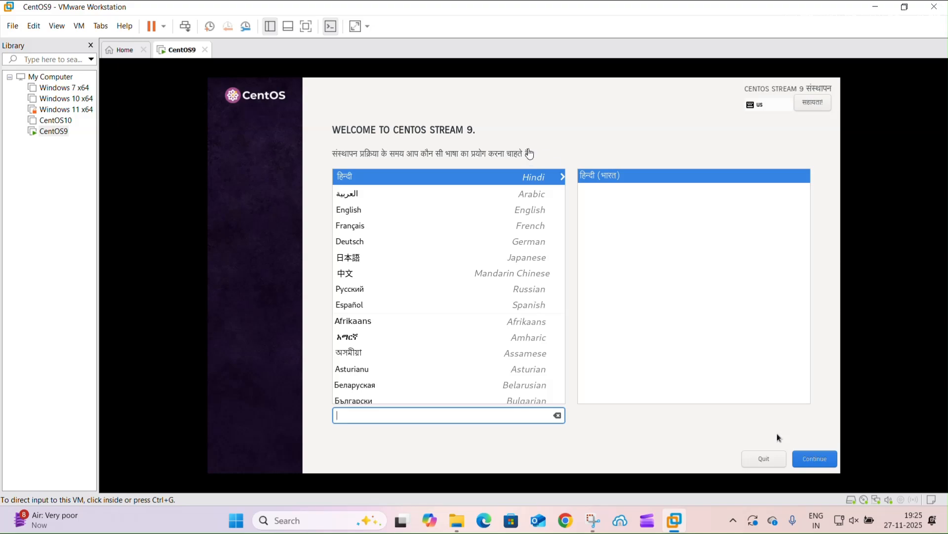
# Choose English (India) as the installation language and continue to the installation summary.
pyautogui.click(356, 214)
pyautogui.click(355, 213)
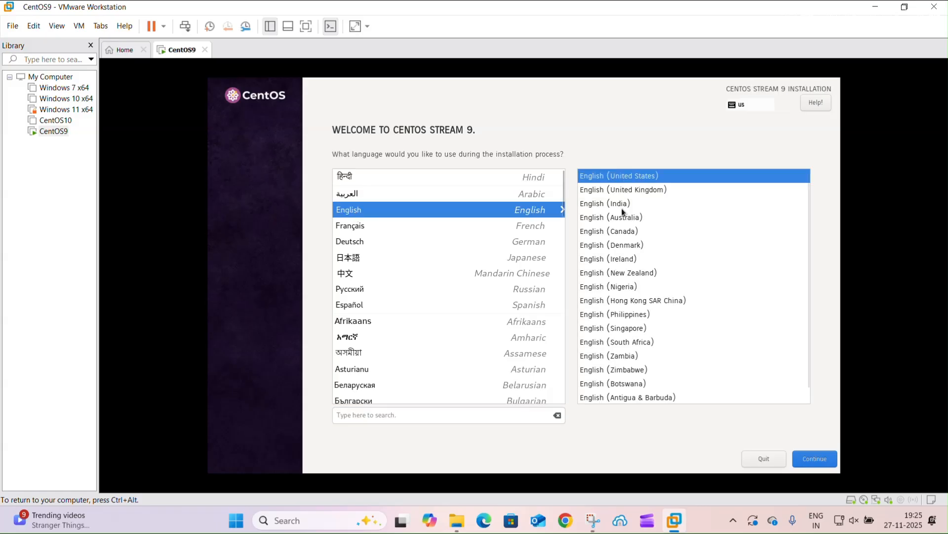
pyautogui.click(612, 204)
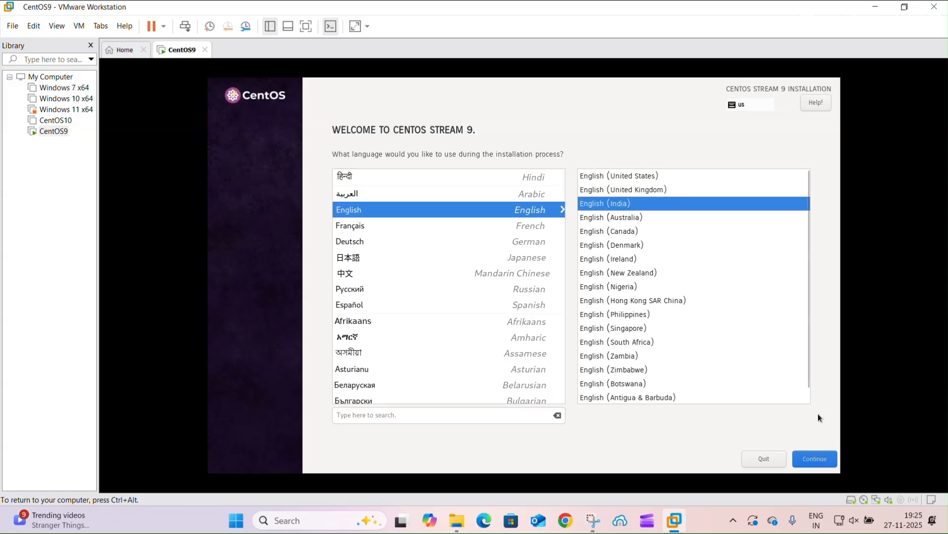
pyautogui.click(817, 459)
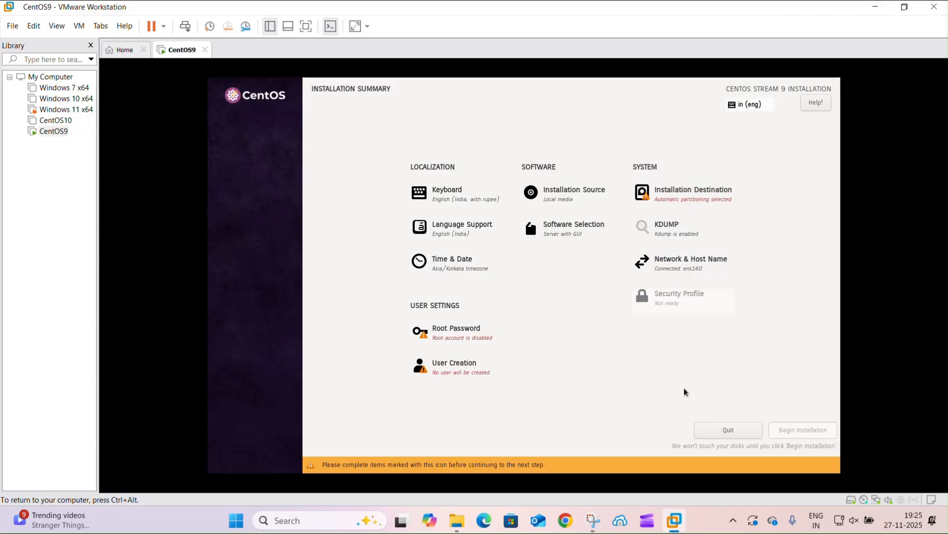
# Review the keyboard layout and installation source settings from the installation summary.
pyautogui.click(451, 192)
pyautogui.click(232, 103)
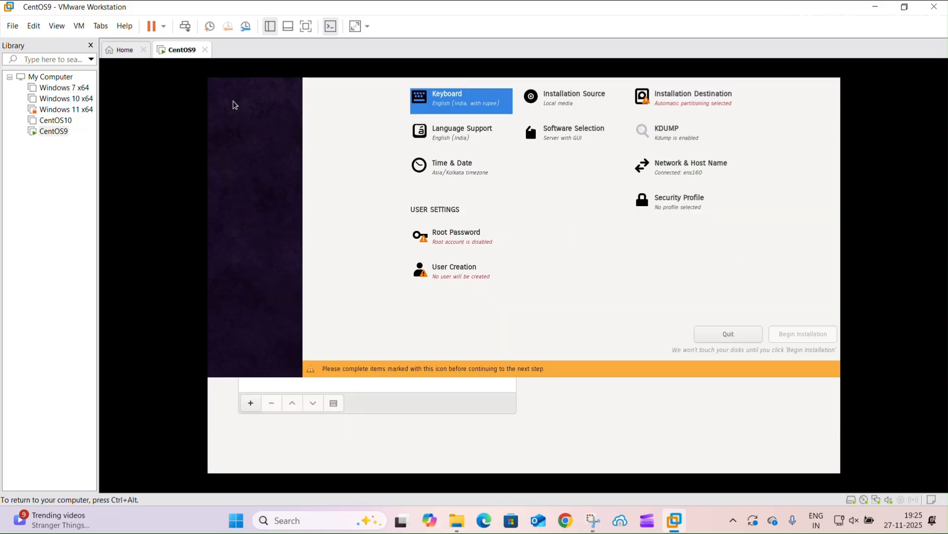
pyautogui.click(572, 197)
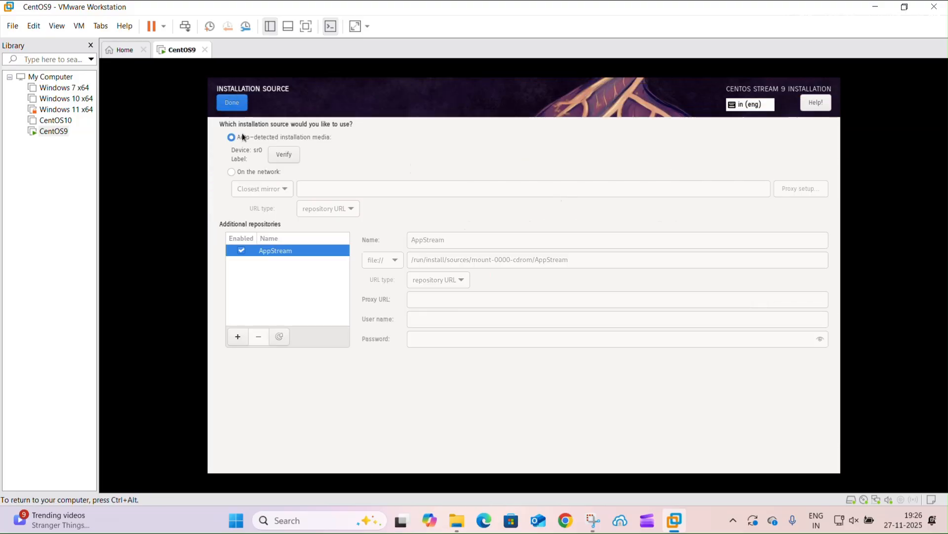
pyautogui.click(238, 110)
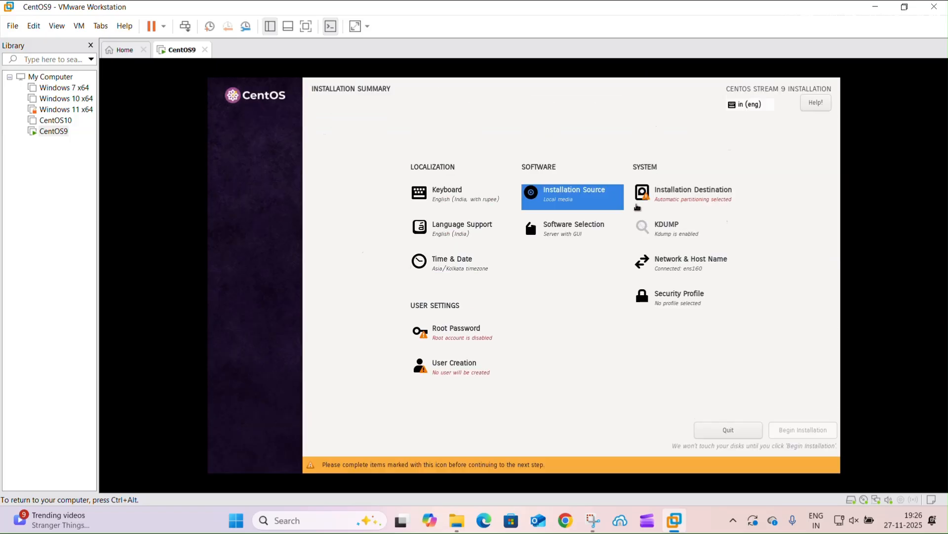
# Confirm the 40 GiB VMware Virtual NVMe Disk as the installation destination with Automatic storage configuration.
pyautogui.click(656, 199)
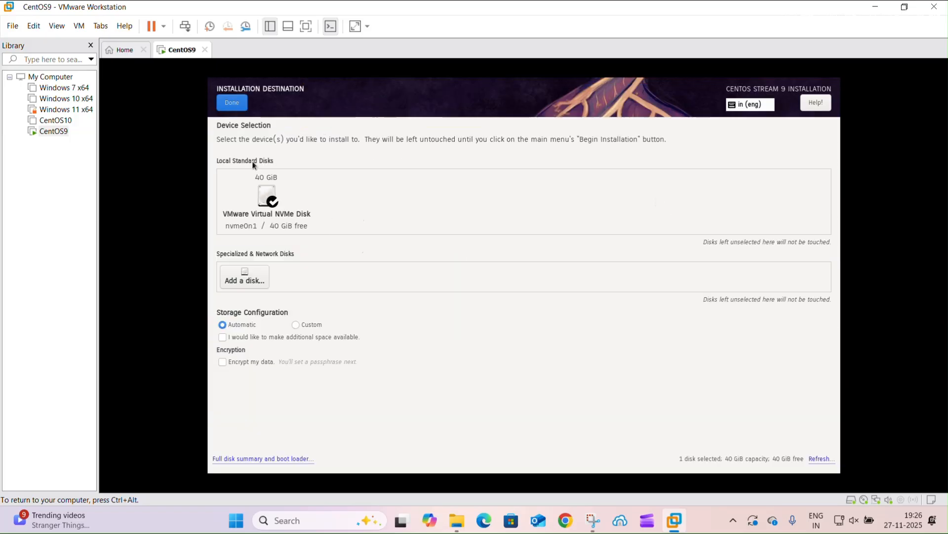
pyautogui.click(298, 326)
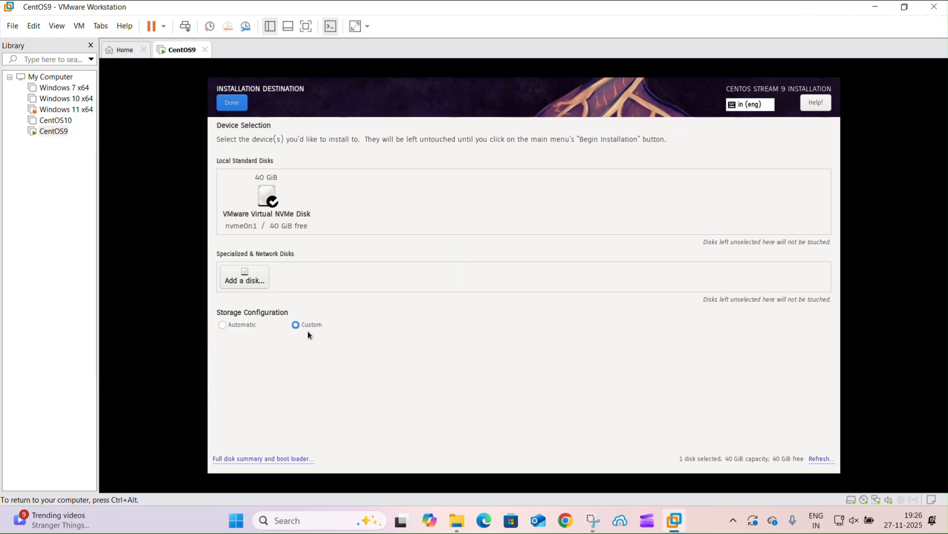
pyautogui.click(223, 324)
pyautogui.click(241, 109)
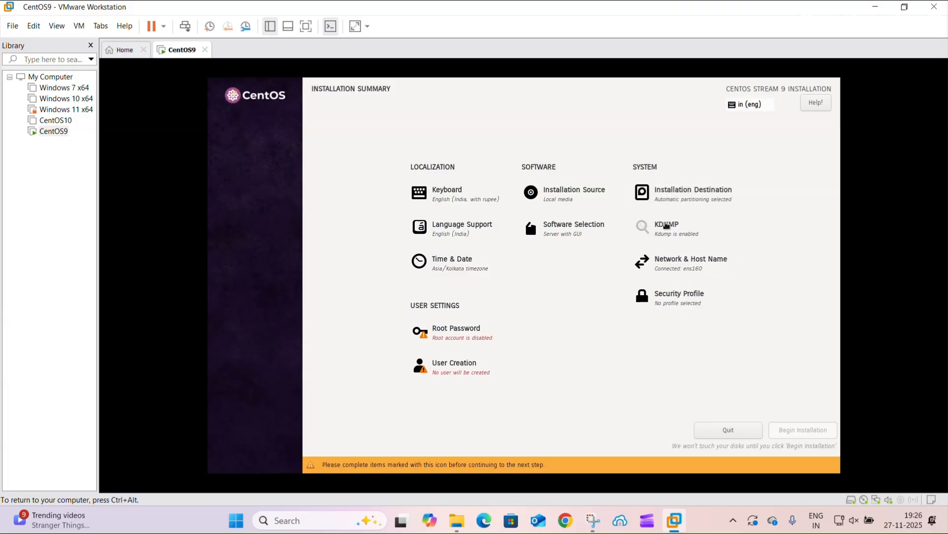
# Disable kdump for the installation and return to the summary.
pyautogui.click(666, 226)
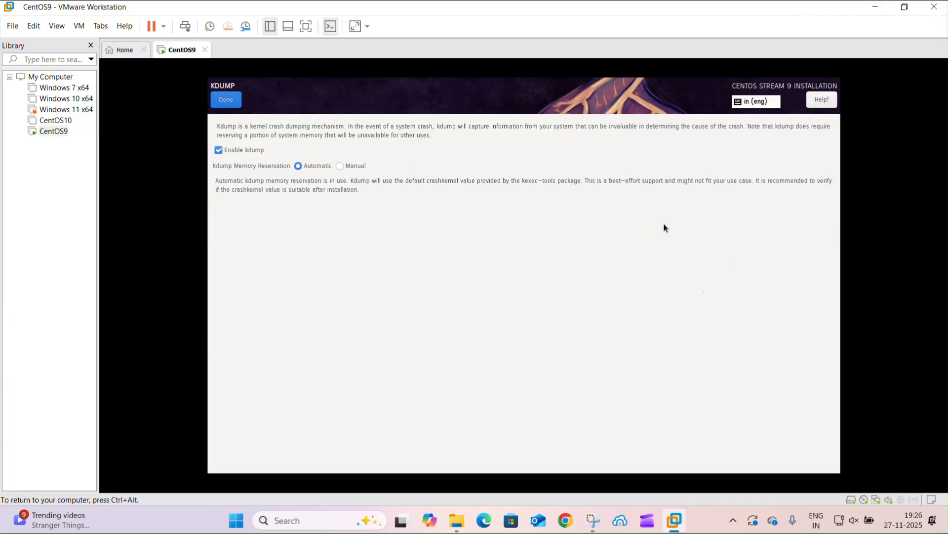
pyautogui.click(219, 150)
pyautogui.click(226, 100)
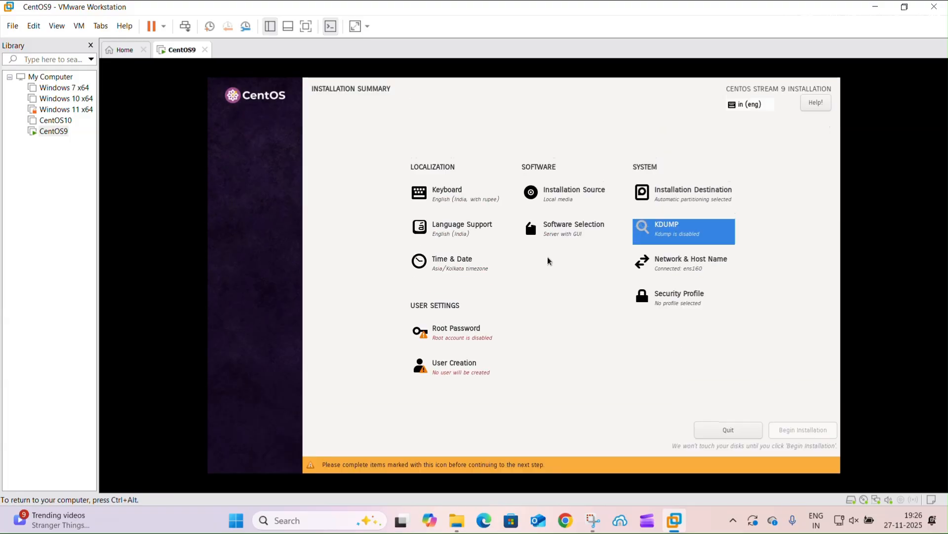
# Review the additional language support and set the time zone to Asia/Kolkata on the map.
pyautogui.click(445, 228)
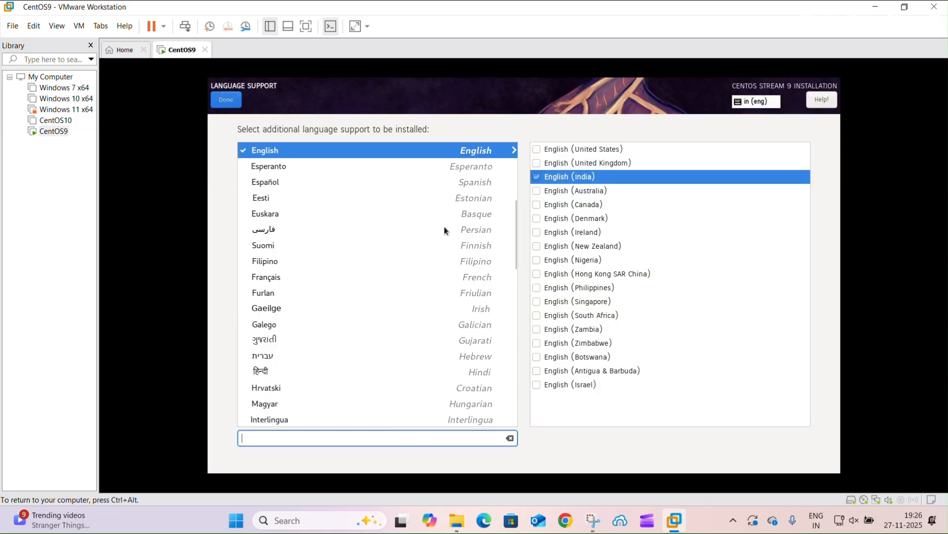
pyautogui.click(228, 101)
pyautogui.click(442, 268)
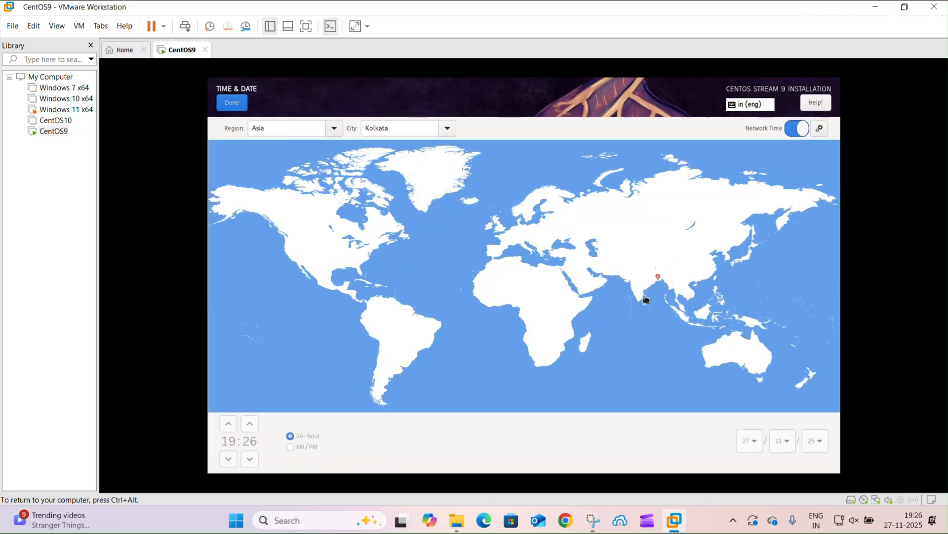
pyautogui.click(641, 283)
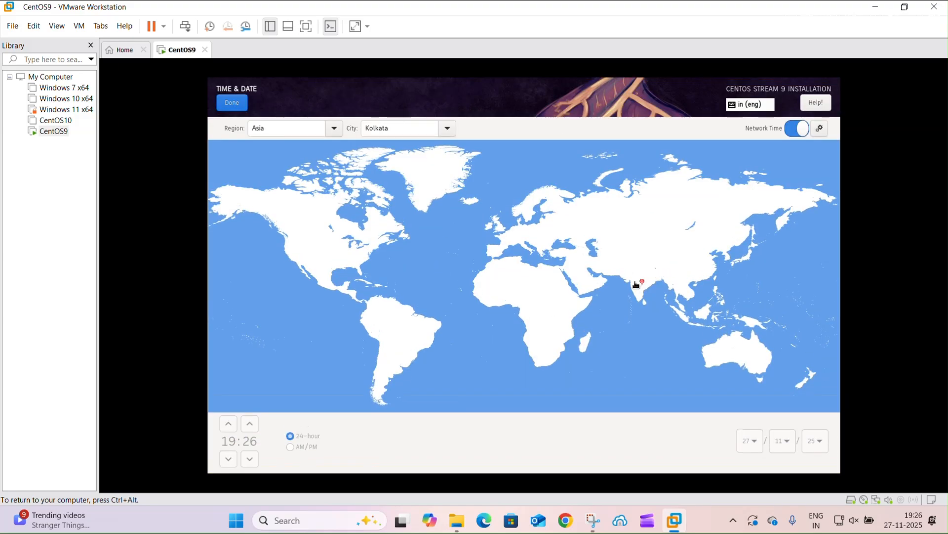
pyautogui.click(237, 106)
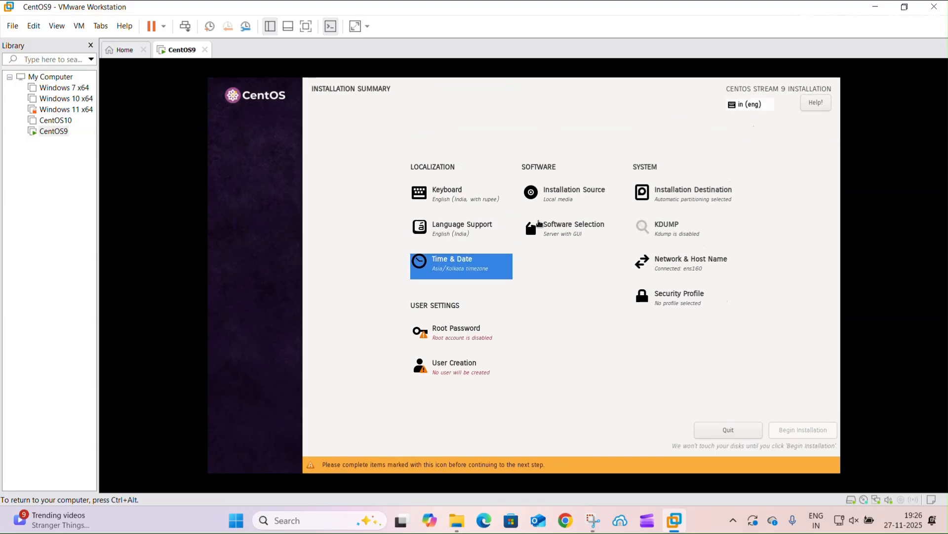
# Compare the available base environments and confirm Server with GUI as the software selection.
pyautogui.click(539, 223)
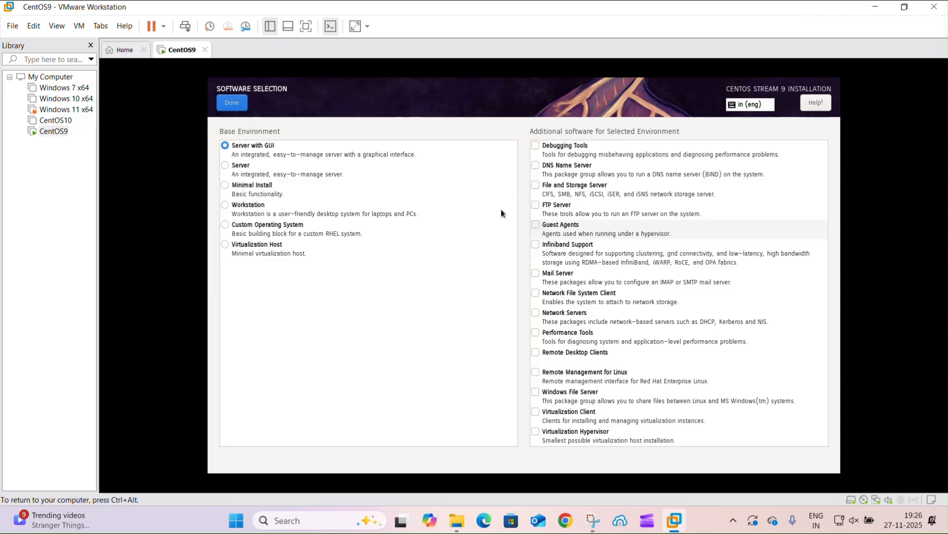
pyautogui.click(242, 167)
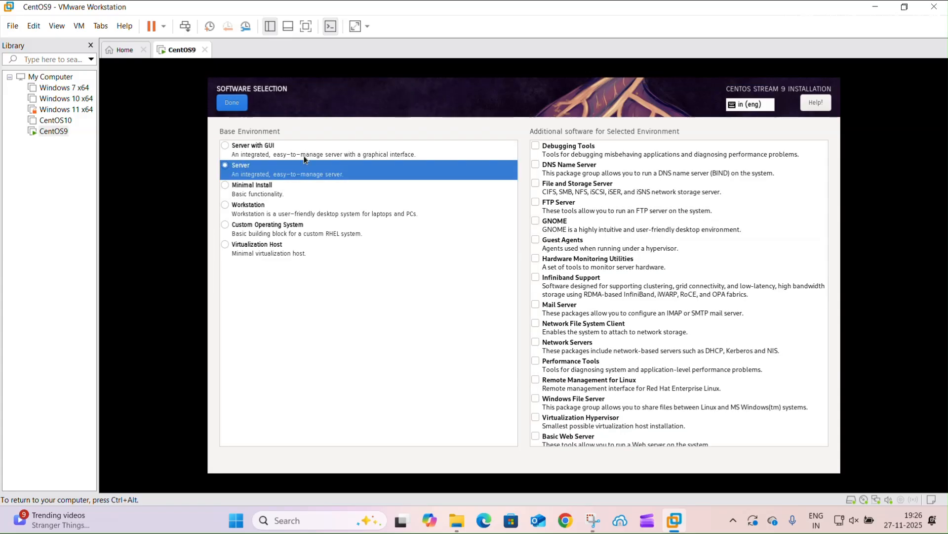
pyautogui.click(246, 193)
pyautogui.click(246, 216)
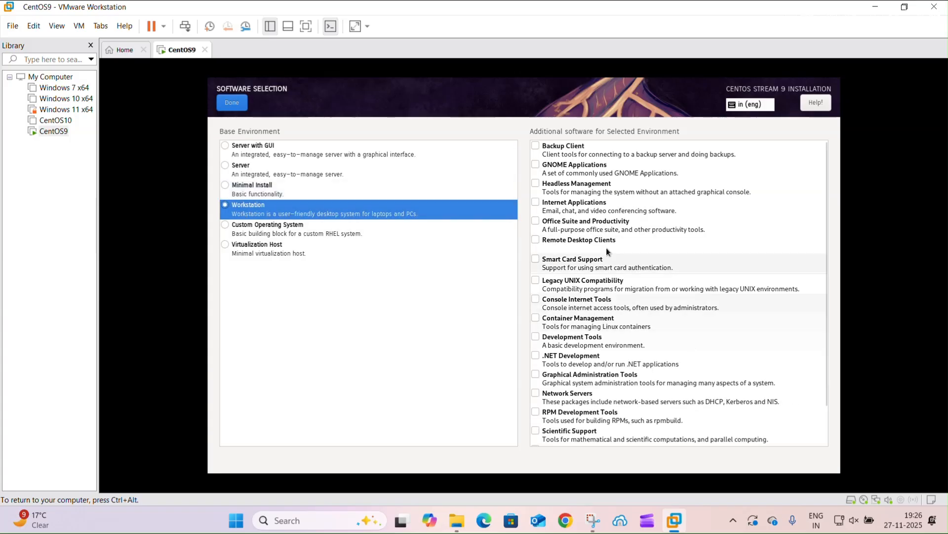
pyautogui.click(293, 231)
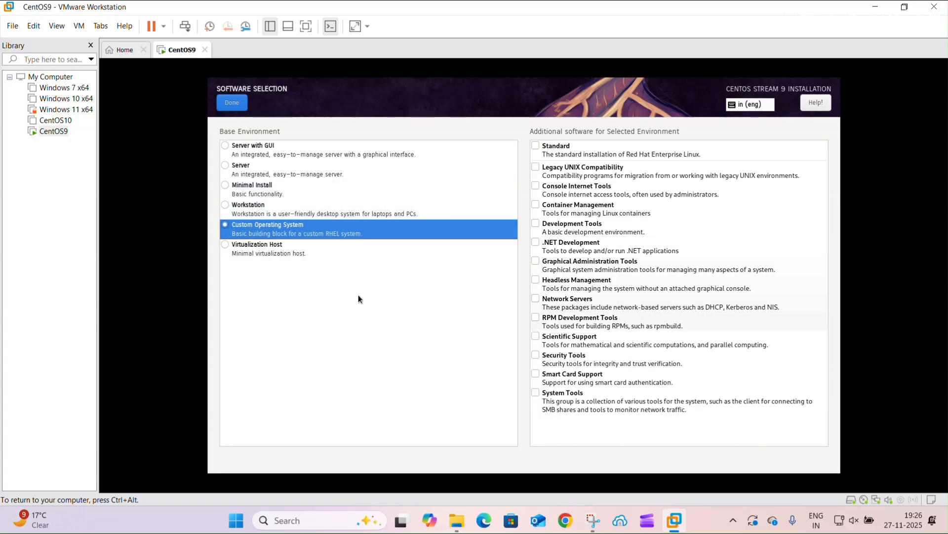
pyautogui.click(255, 252)
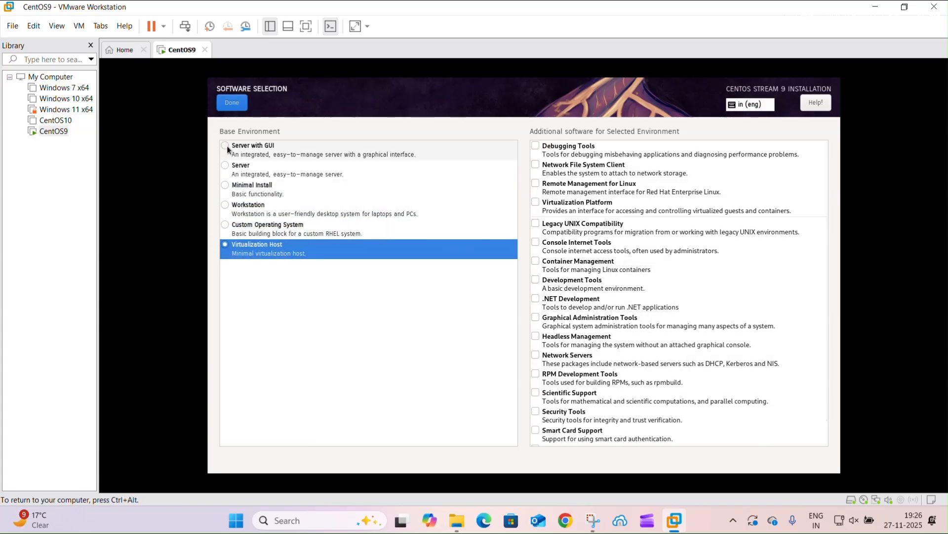
pyautogui.click(297, 147)
pyautogui.click(233, 102)
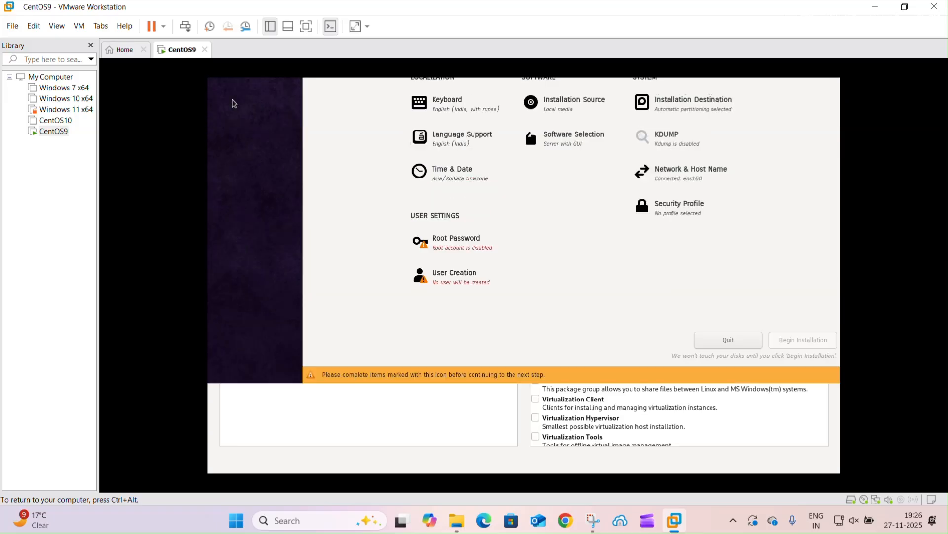
# Enter and confirm the root password, leave root SSH login with password disabled, and accept the settings despite the short password.
pyautogui.click(463, 330)
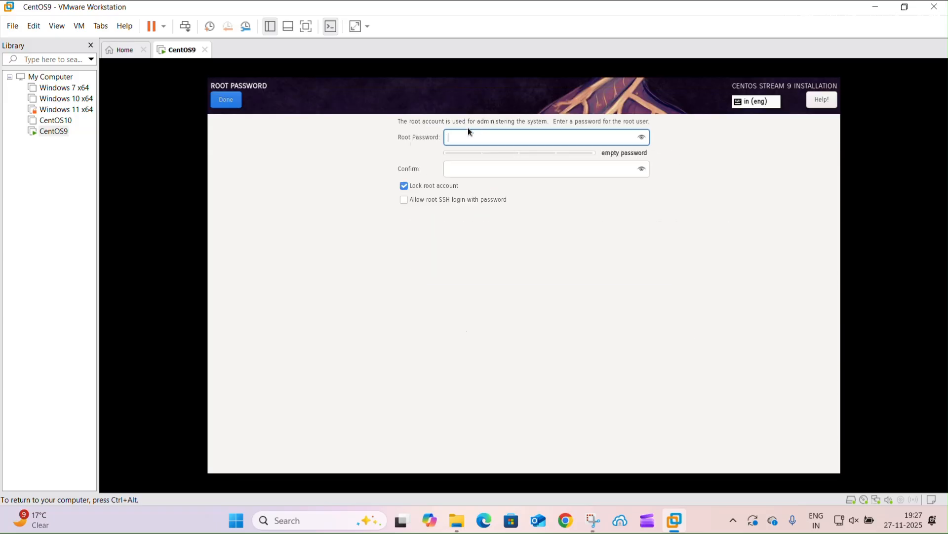
pyautogui.write('•••')
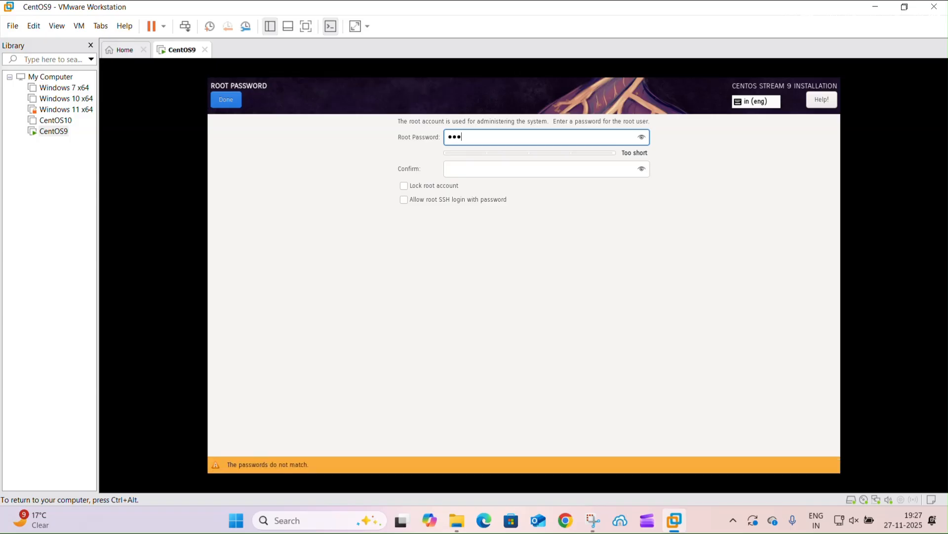
pyautogui.click(458, 166)
pyautogui.write('•••')
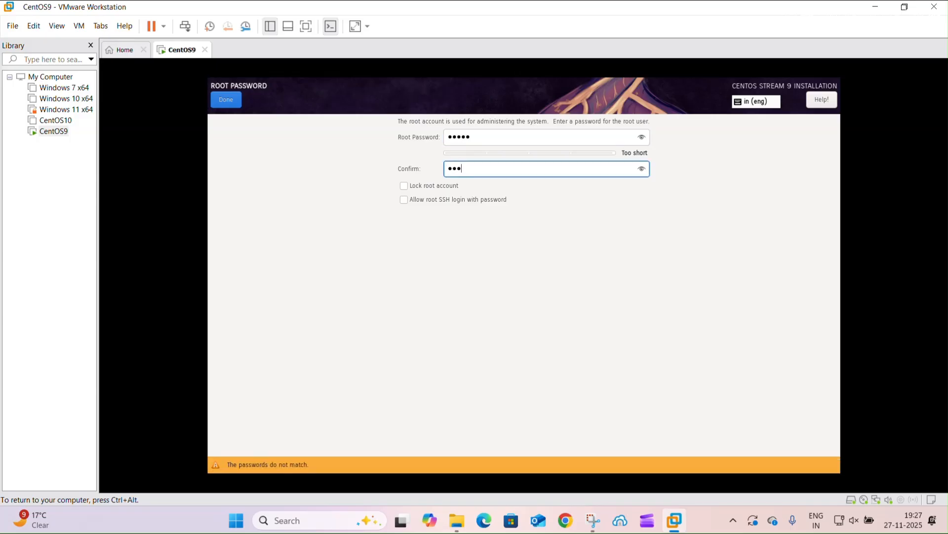
pyautogui.write('••')
pyautogui.click(404, 201)
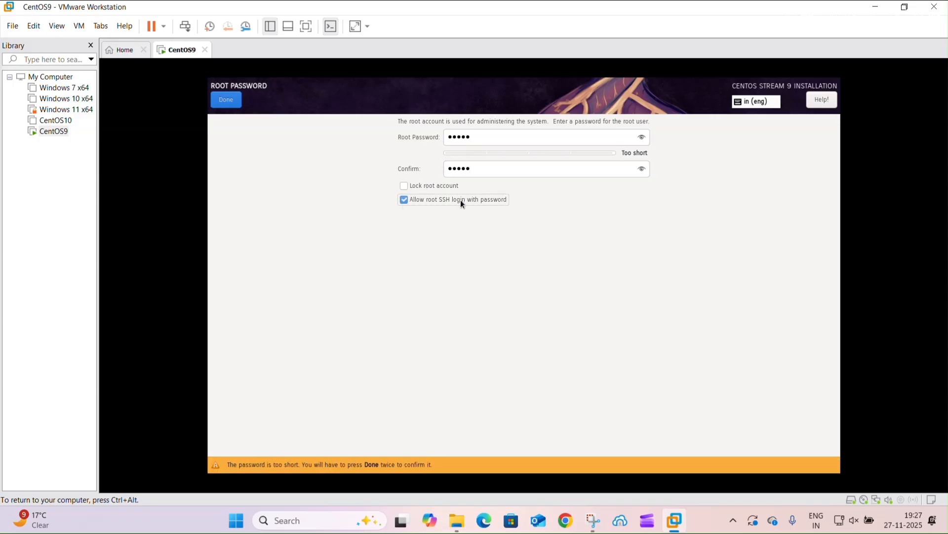
pyautogui.click(234, 105)
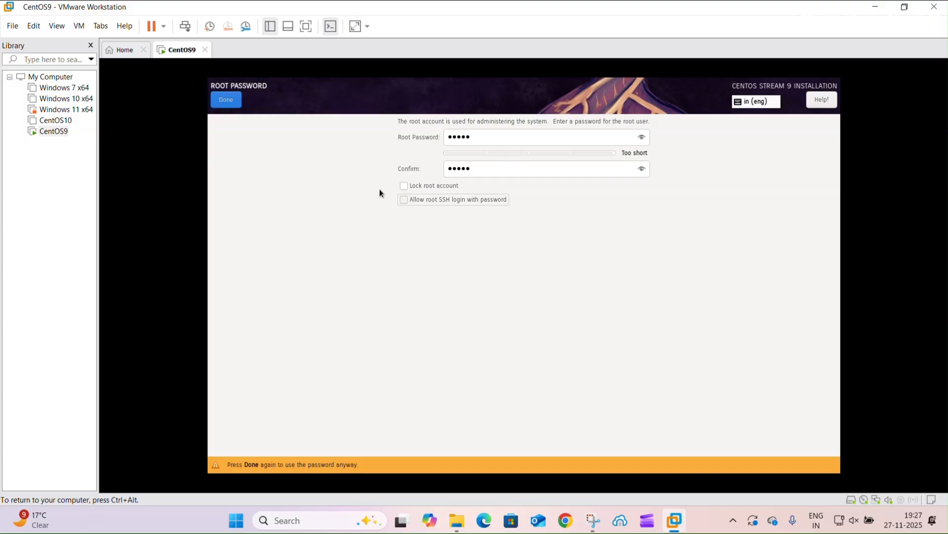
pyautogui.click(227, 102)
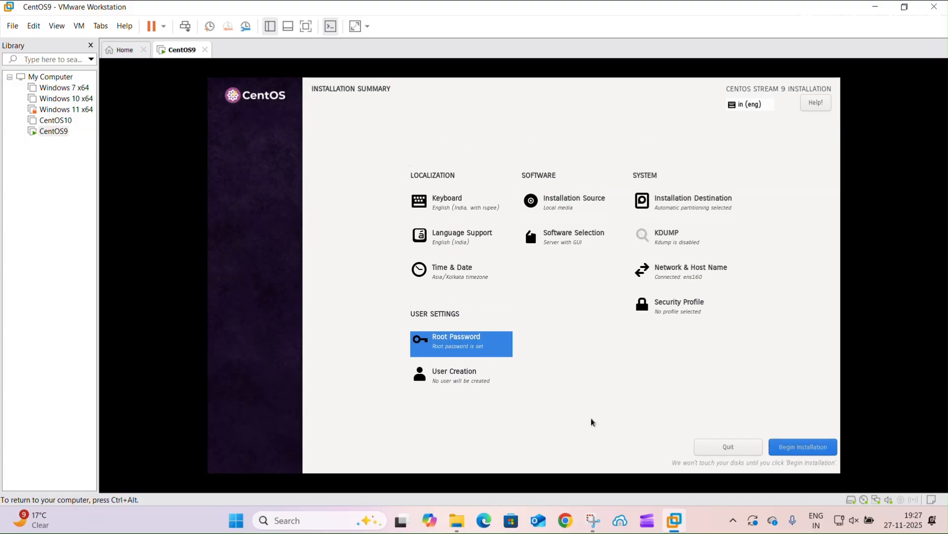
# Create a user with full name and user name test, enter and confirm the account password, and accept the settings.
pyautogui.click(465, 383)
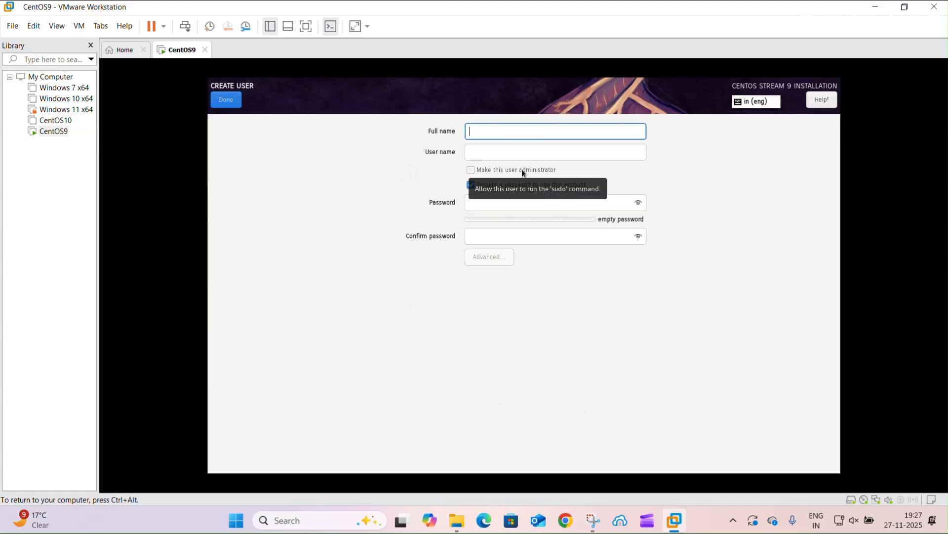
pyautogui.write('tes')
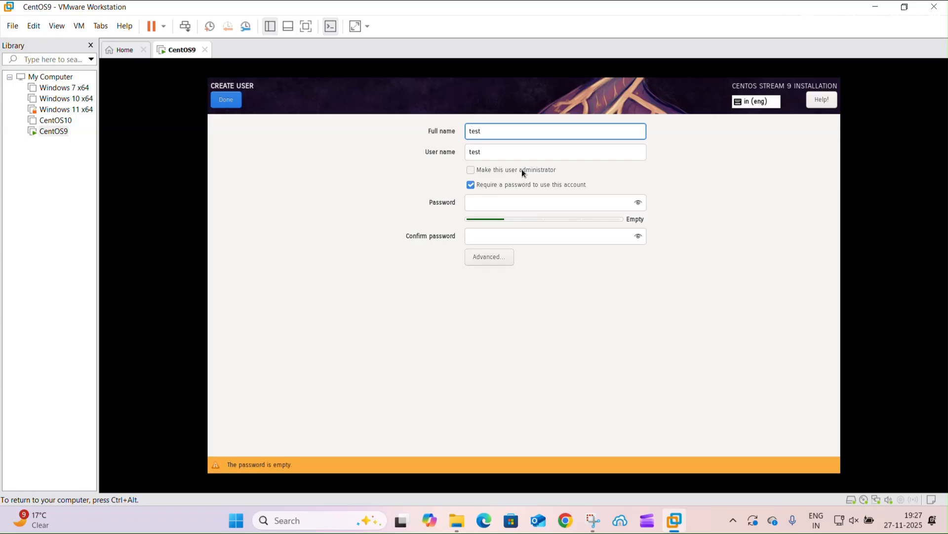
pyautogui.write('t')
pyautogui.press('Tab')
pyautogui.press('Tab')
pyautogui.press('Tab')
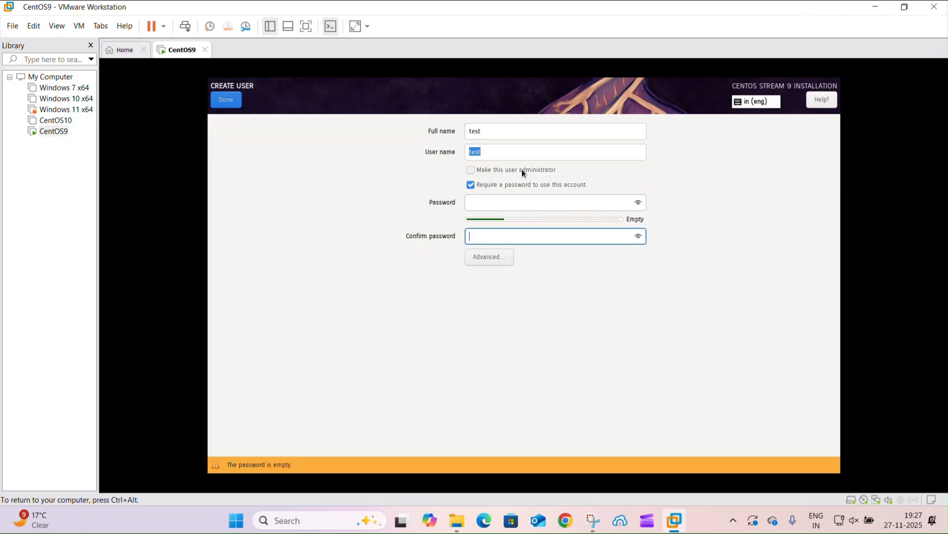
pyautogui.write('test')
pyautogui.click(498, 198)
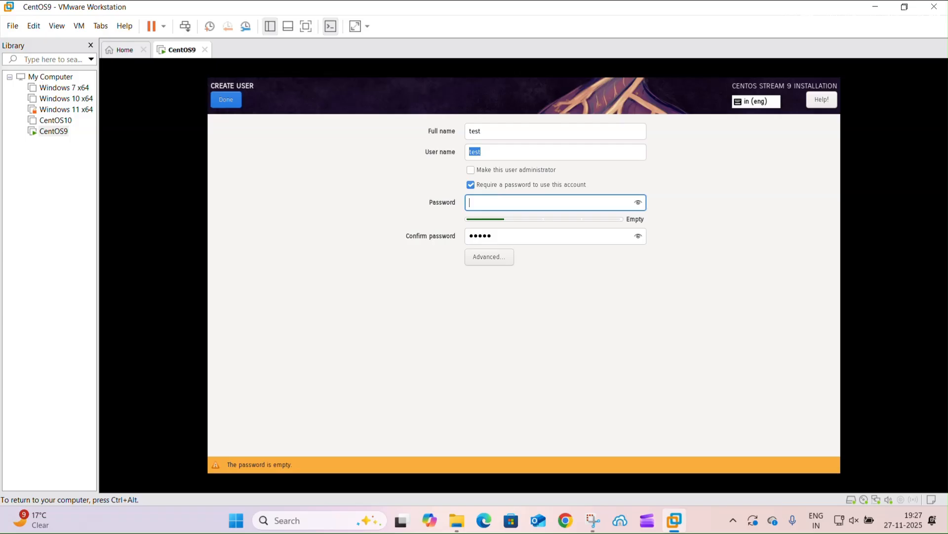
pyautogui.write('12345')
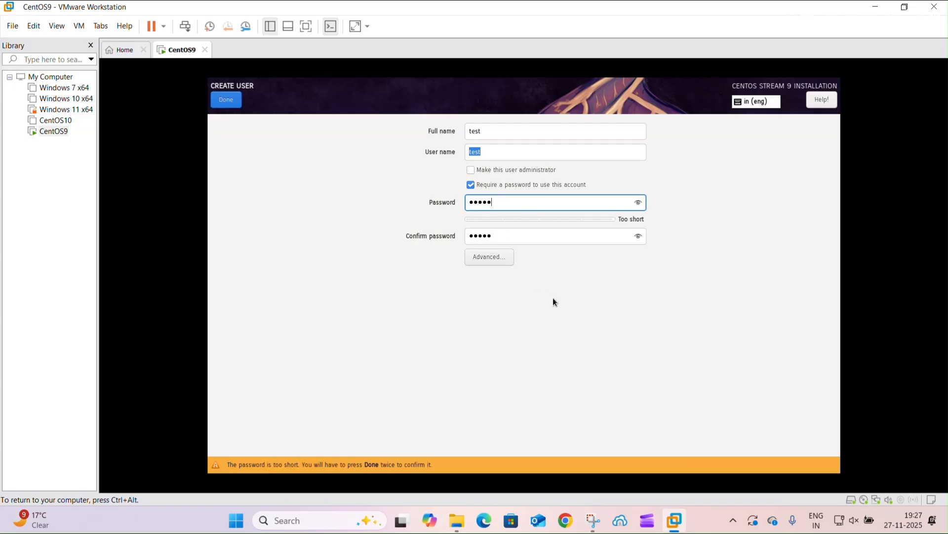
pyautogui.click(226, 100)
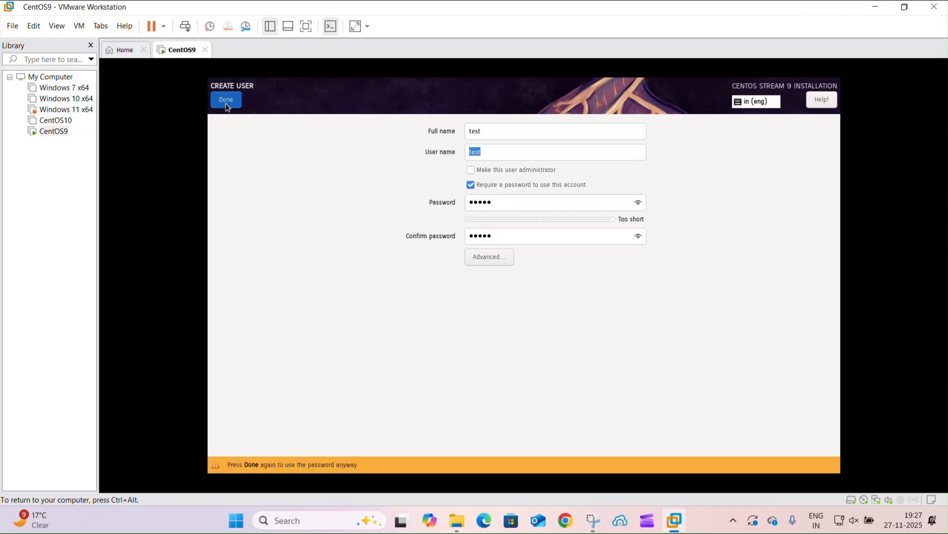
pyautogui.click(226, 101)
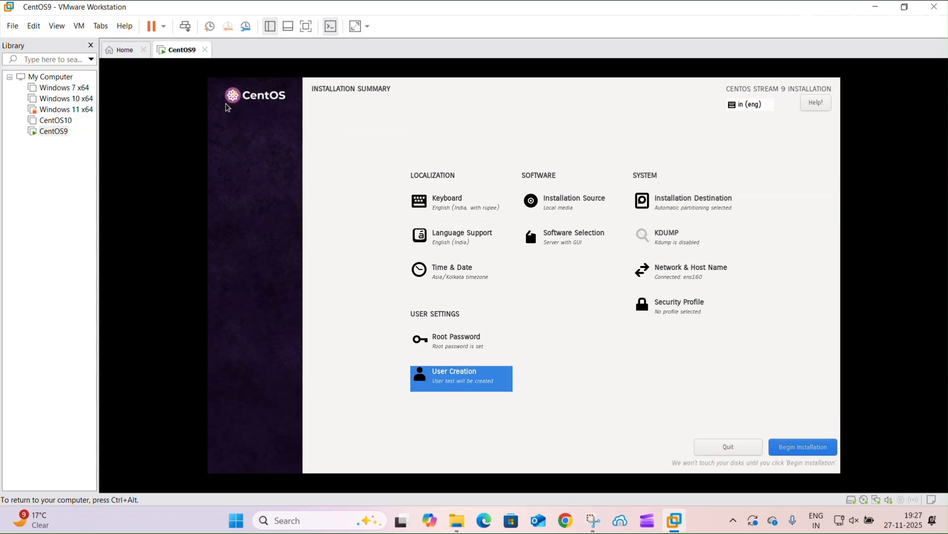
# Begin the CentOS Stream 9 installation and reboot the system once it completes.
pyautogui.click(804, 445)
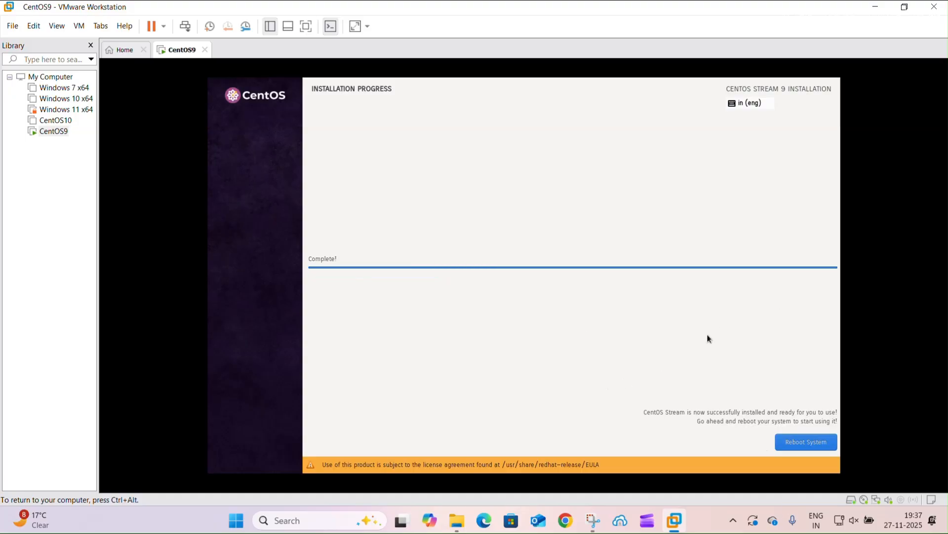
pyautogui.click(800, 441)
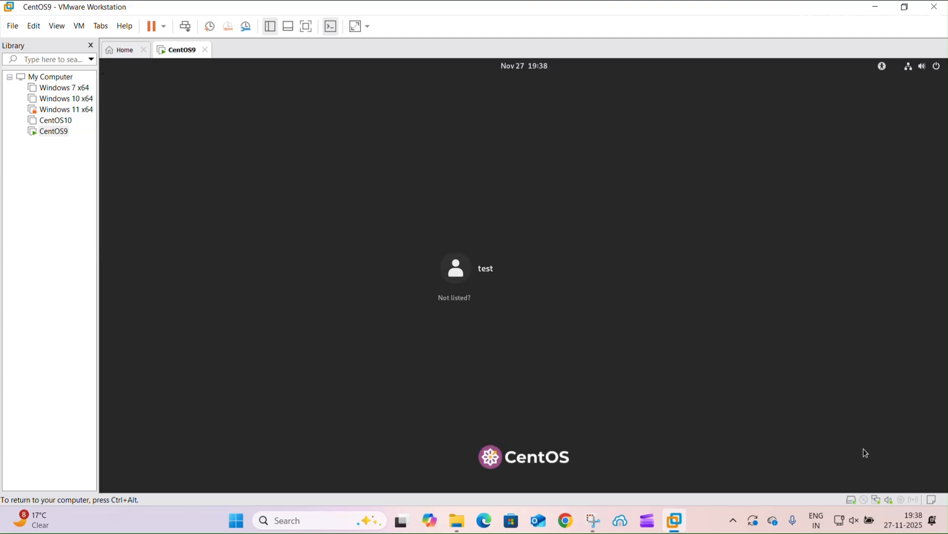
# Log in as test with the account password and decline the CentOS Stream welcome tour.
pyautogui.click(465, 270)
pyautogui.write('t')
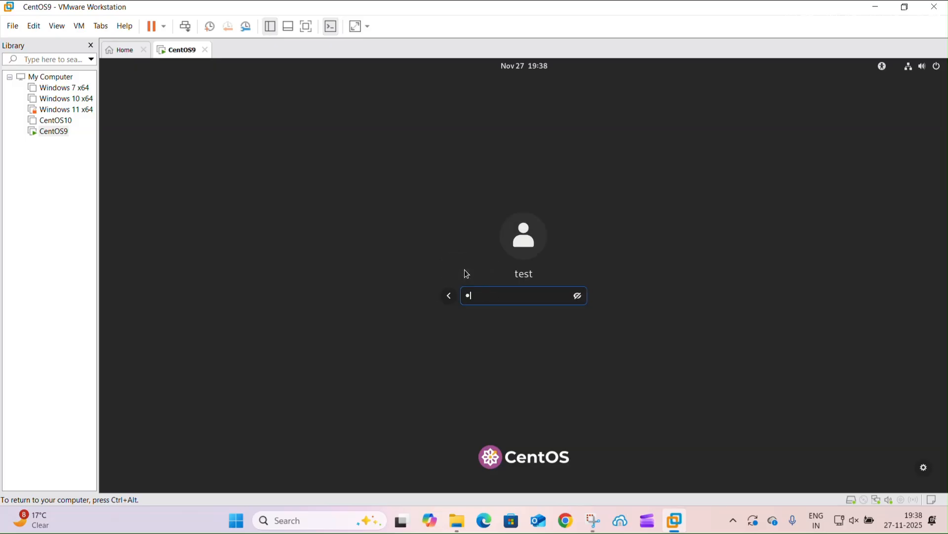
pyautogui.write('est1')
pyautogui.press('Return')
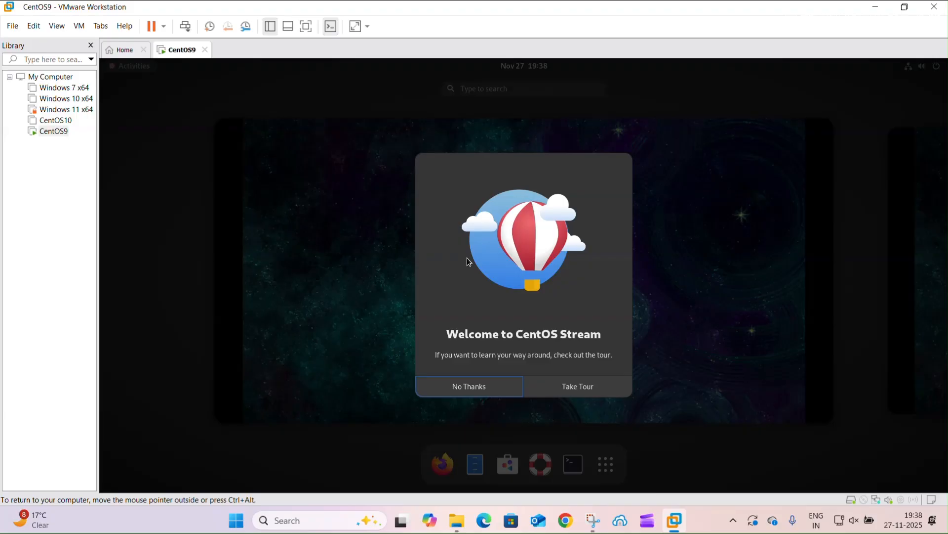
pyautogui.click(476, 386)
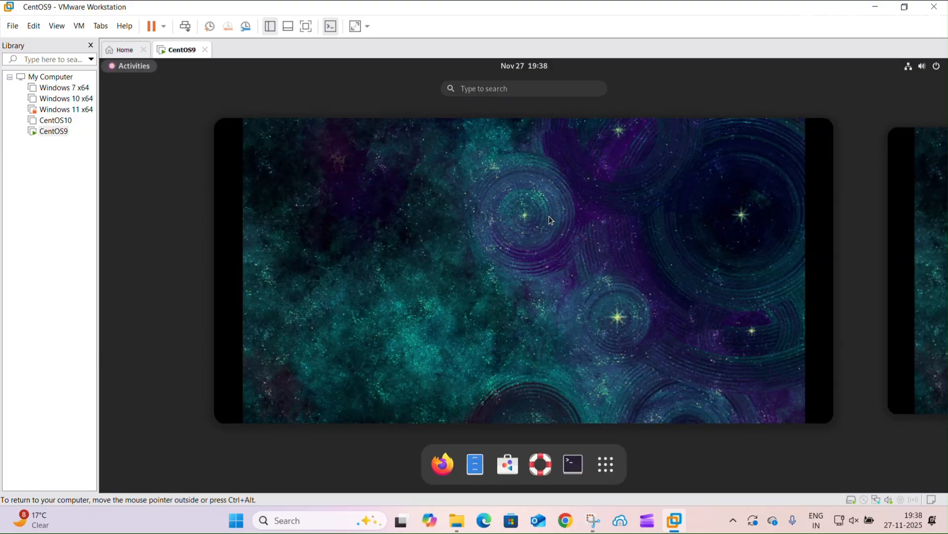
# Look over the desktop's activities overview and installed applications, and open and close a Terminal window.
pyautogui.click(122, 70)
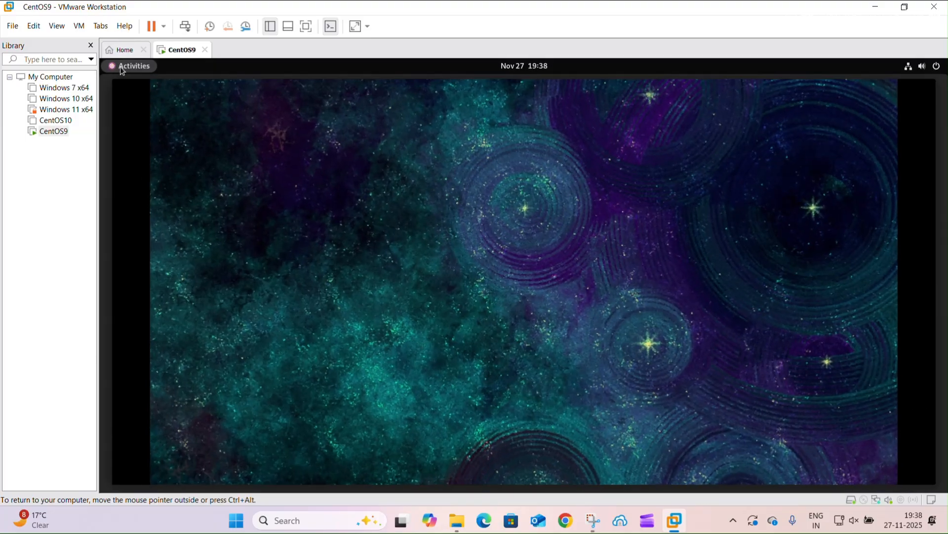
pyautogui.click(122, 68)
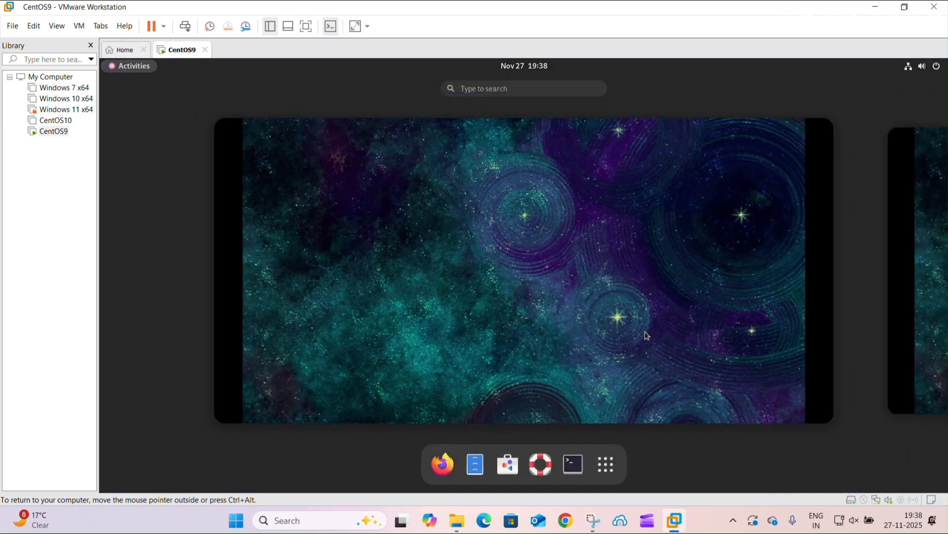
pyautogui.click(605, 467)
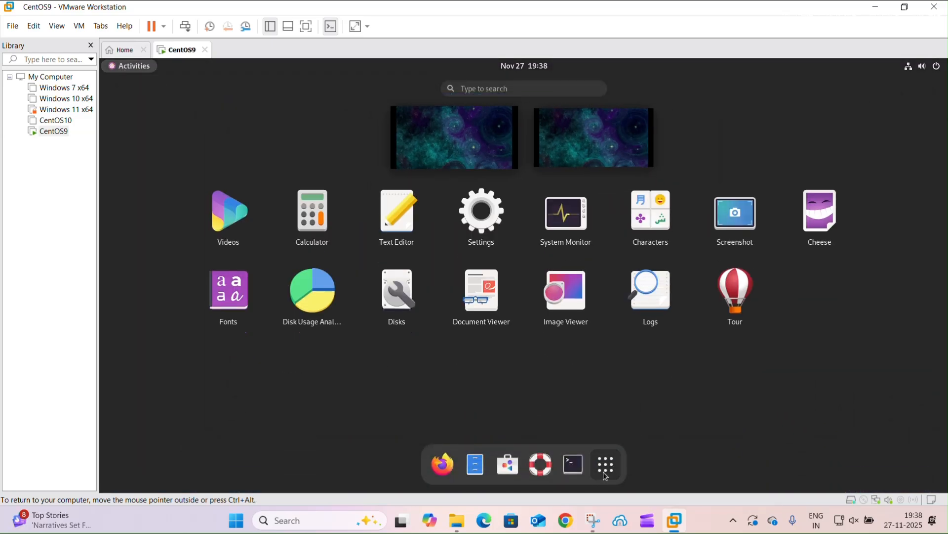
pyautogui.click(606, 474)
pyautogui.click(606, 474)
pyautogui.click(605, 474)
pyautogui.click(573, 474)
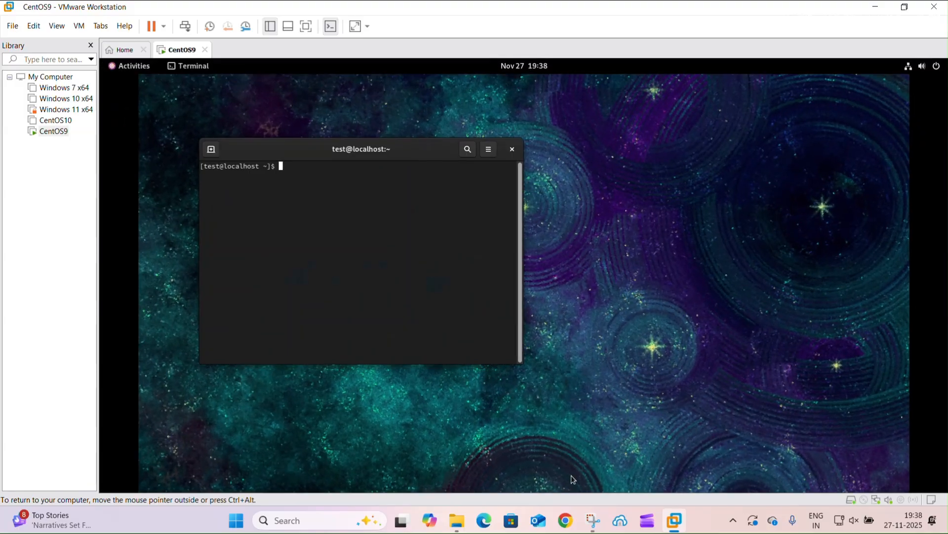
pyautogui.click(512, 149)
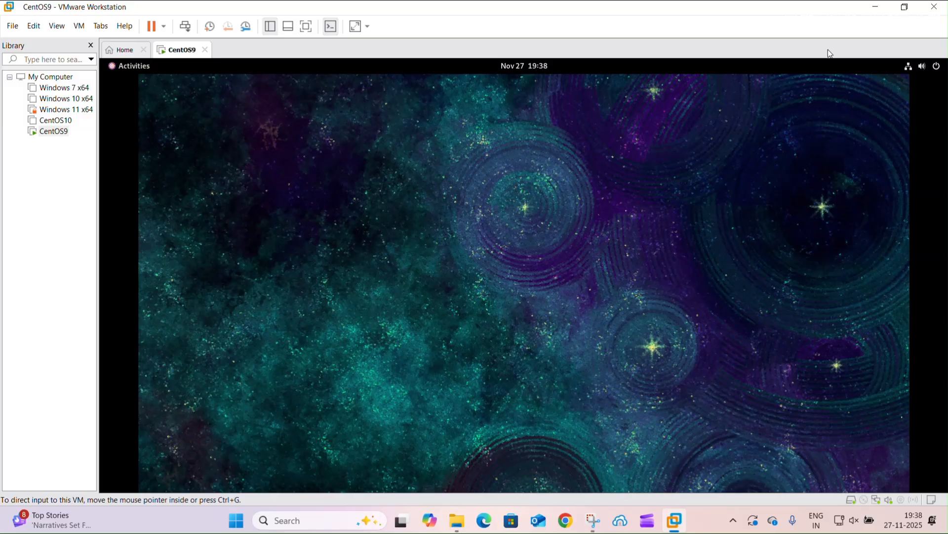
# Shut down the CentOS9 guest operating system, confirm the shutdown, and minimize the VMware Workstation window.
pyautogui.click(164, 27)
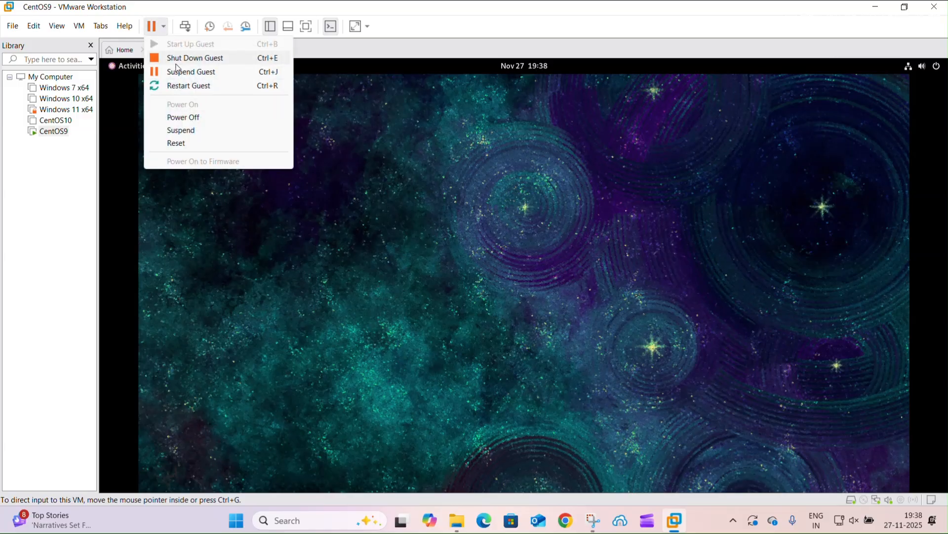
pyautogui.click(193, 63)
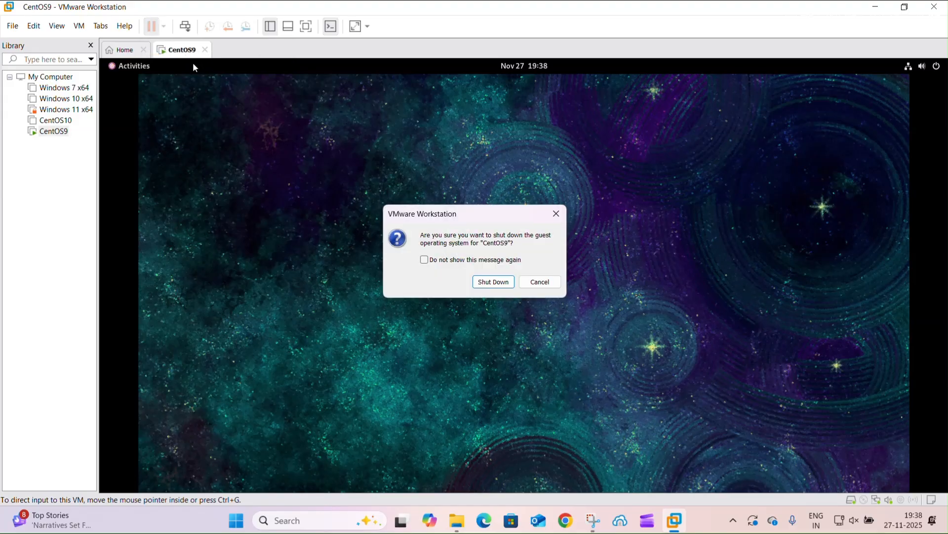
pyautogui.click(487, 285)
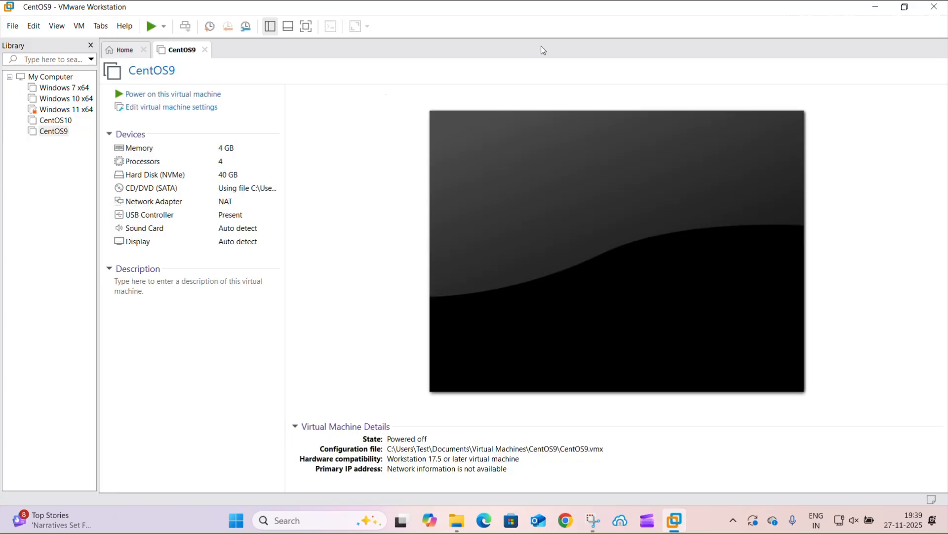
pyautogui.click(869, 13)
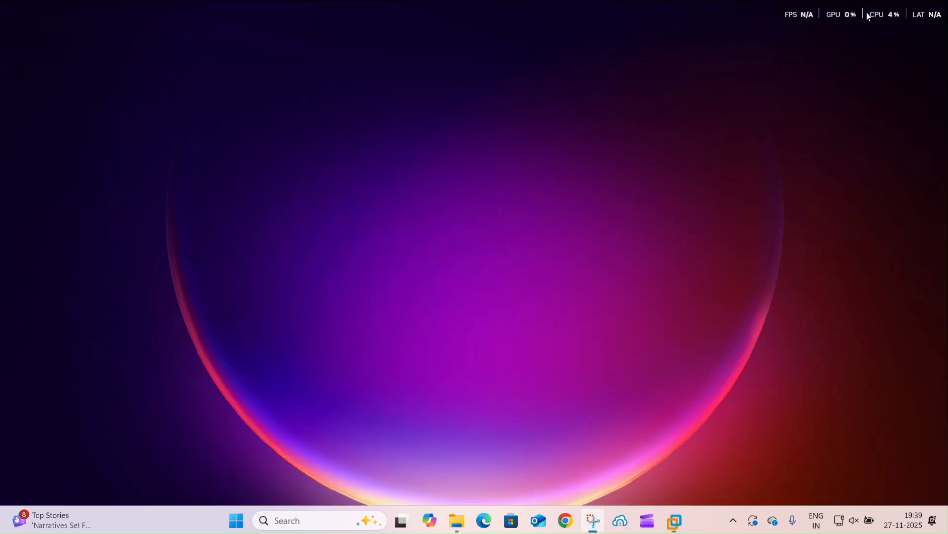
pyautogui.rightClick(586, 211)
pyautogui.click(625, 262)
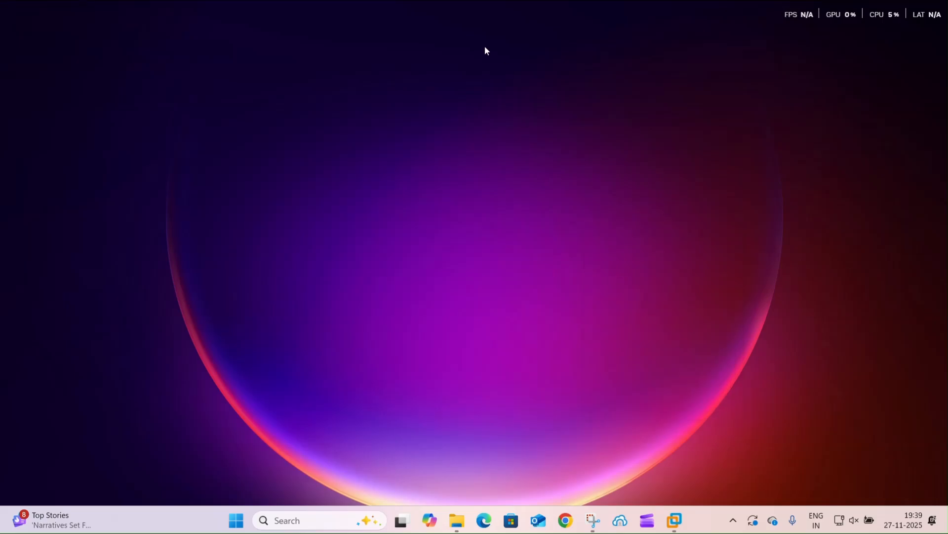